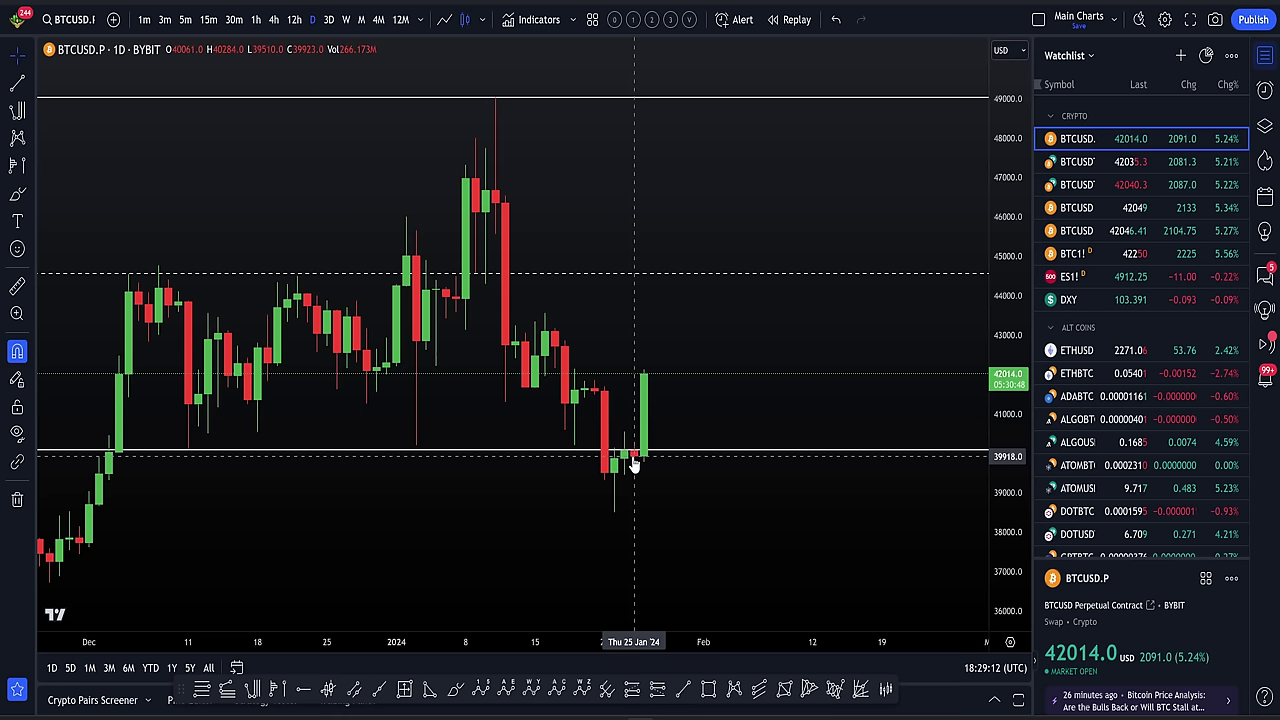
# Move the horizontal 40k level line from about 39,918 up to 40,054
pyautogui.moveTo(634, 458)
pyautogui.mouseDown()
pyautogui.moveTo(620, 471)
pyautogui.moveTo(617, 459)
pyautogui.mouseUp()
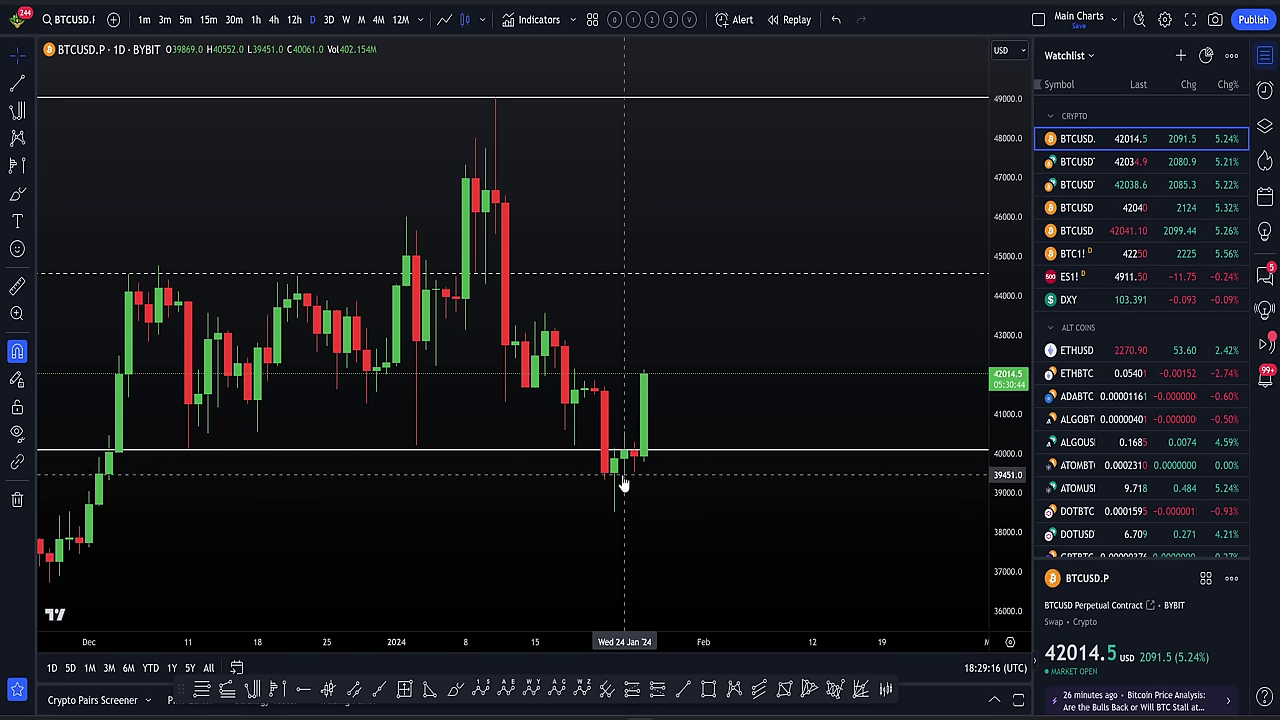
pyautogui.moveTo(621, 463); pyautogui.dragTo(622, 458)
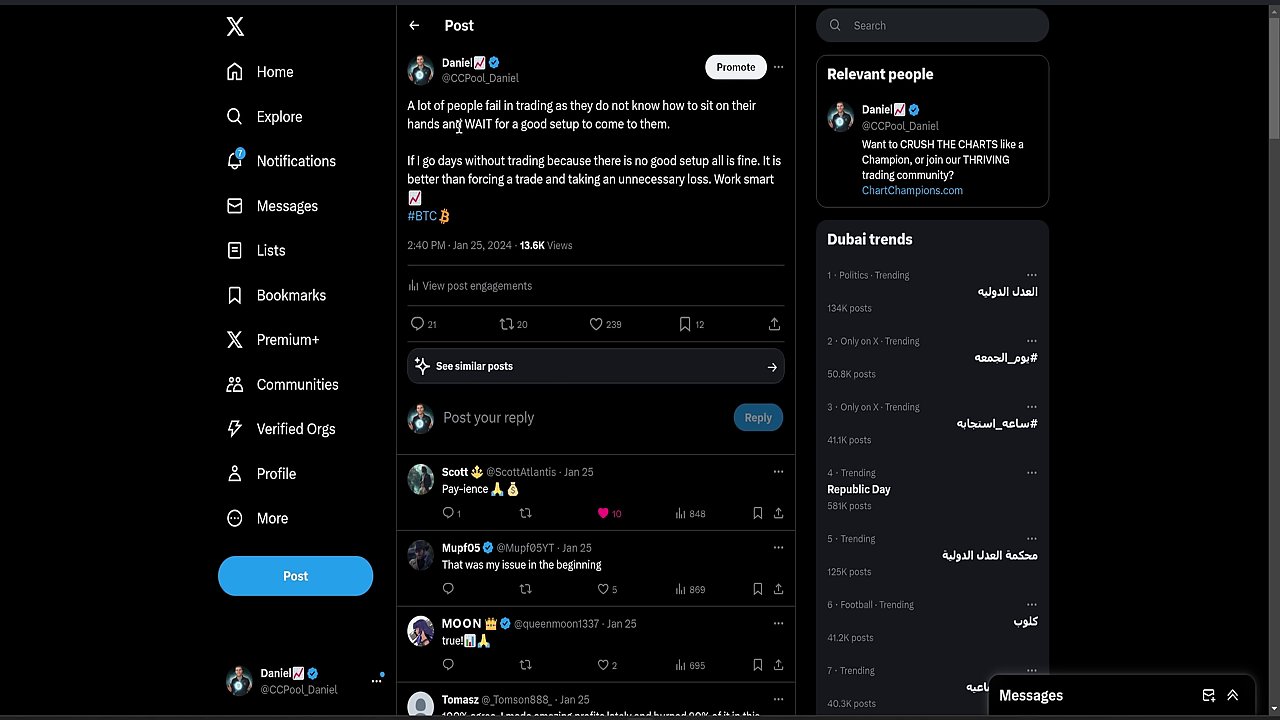
# Highlight 'WAIT' and 'Work smart' in the Jan 25 post, then open the Jan 26 VAL post
pyautogui.moveTo(464, 124); pyautogui.dragTo(492, 124)
pyautogui.moveTo(735, 181); pyautogui.dragTo(781, 190)
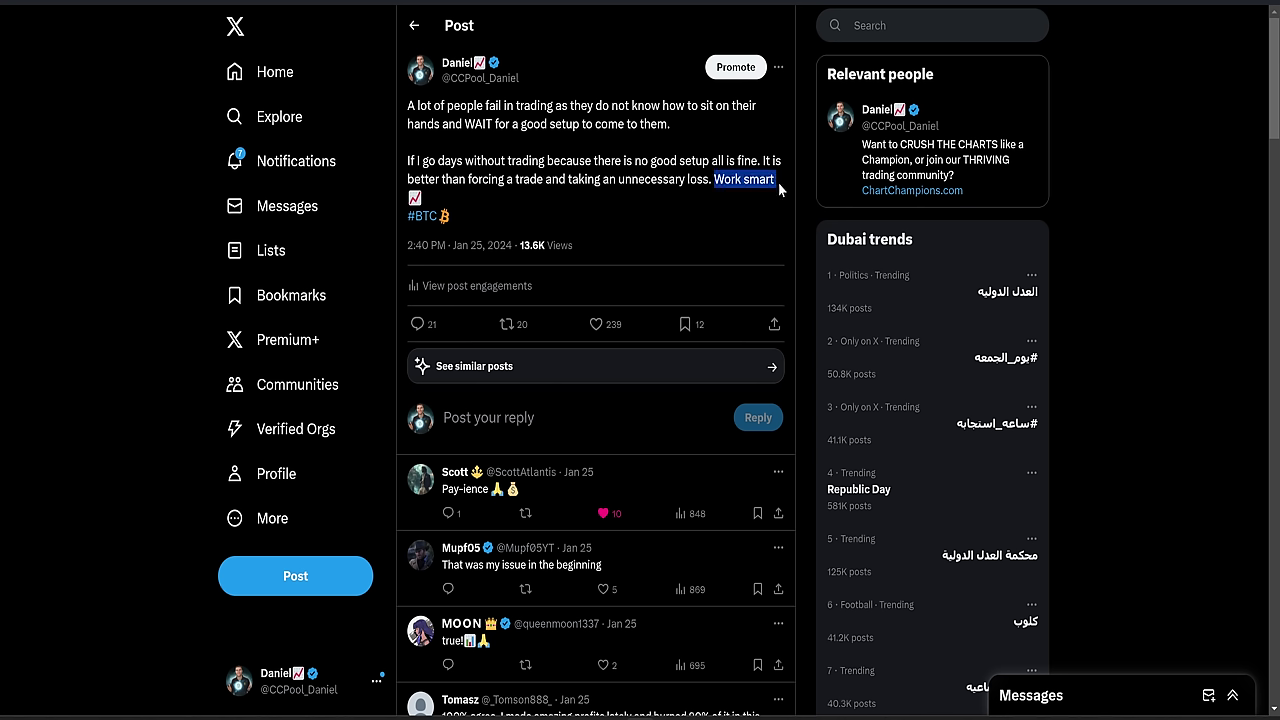
pyautogui.click(742, 172)
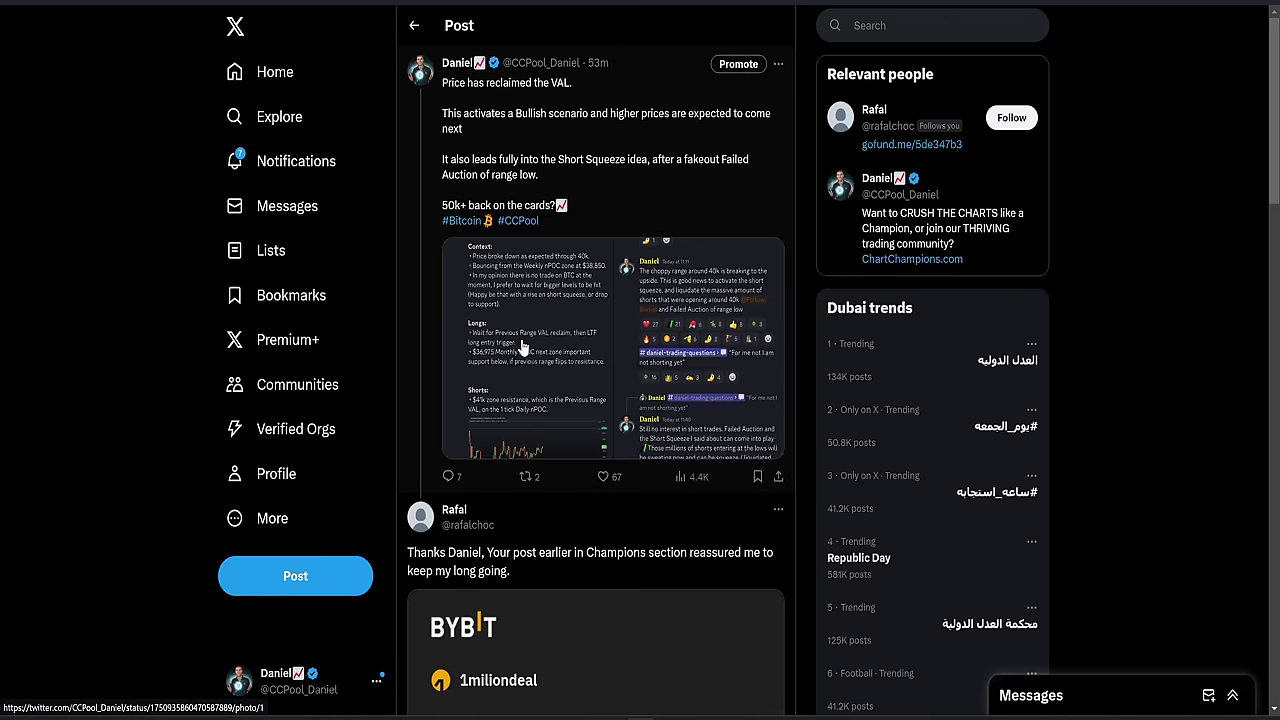
pyautogui.click(521, 339)
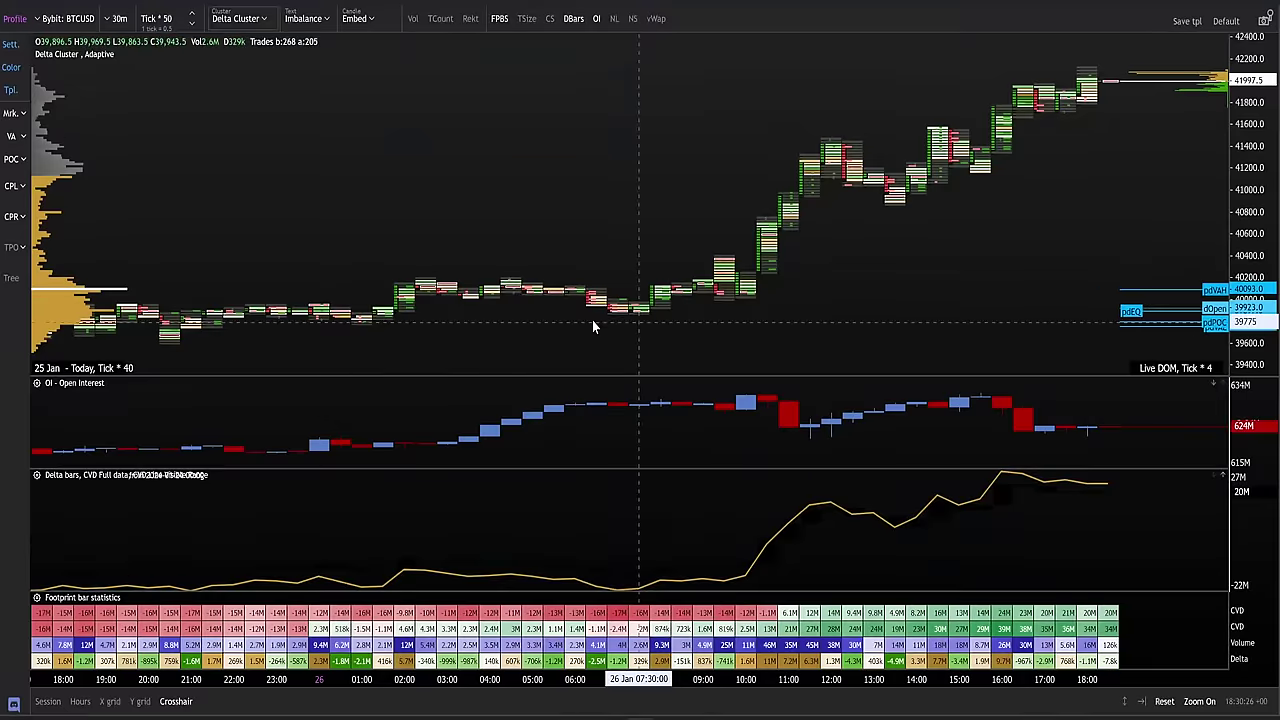
# Pan and zoom the 30-minute footprint chart out to cover 24–26 Jan and the push above 41,000
pyautogui.moveTo(592, 320); pyautogui.dragTo(844, 365)
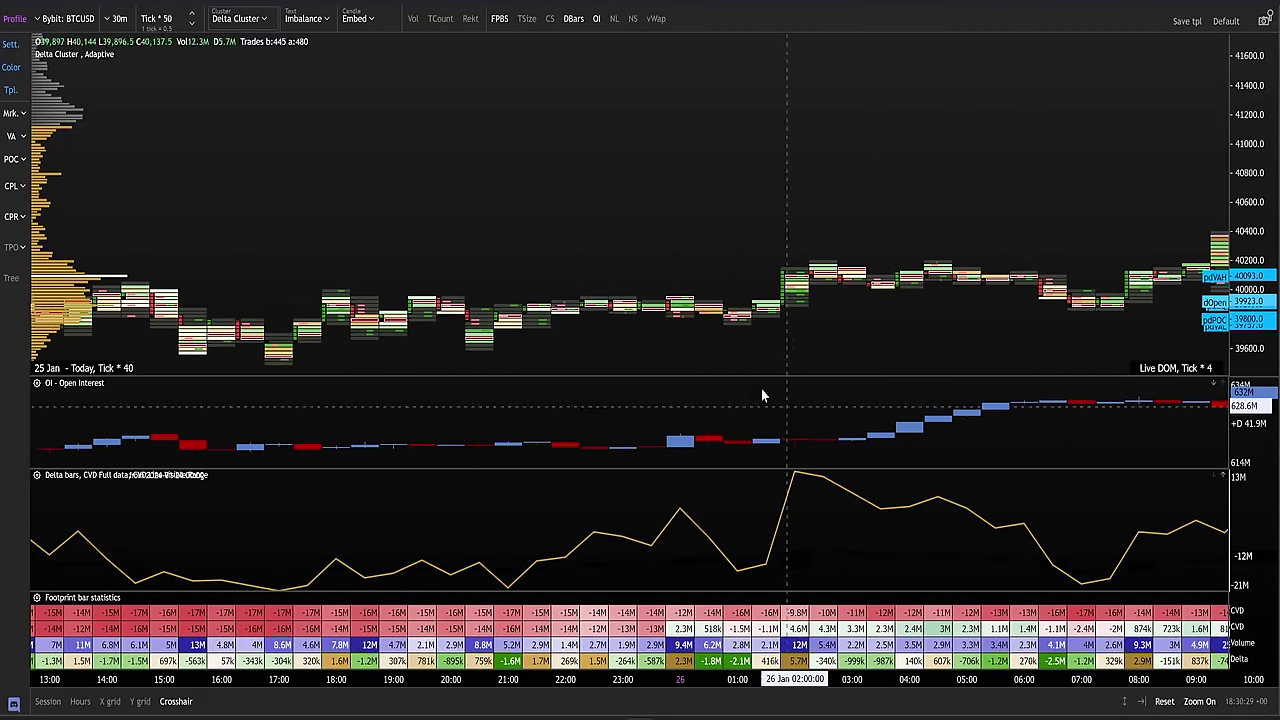
pyautogui.moveTo(761, 389); pyautogui.dragTo(748, 420)
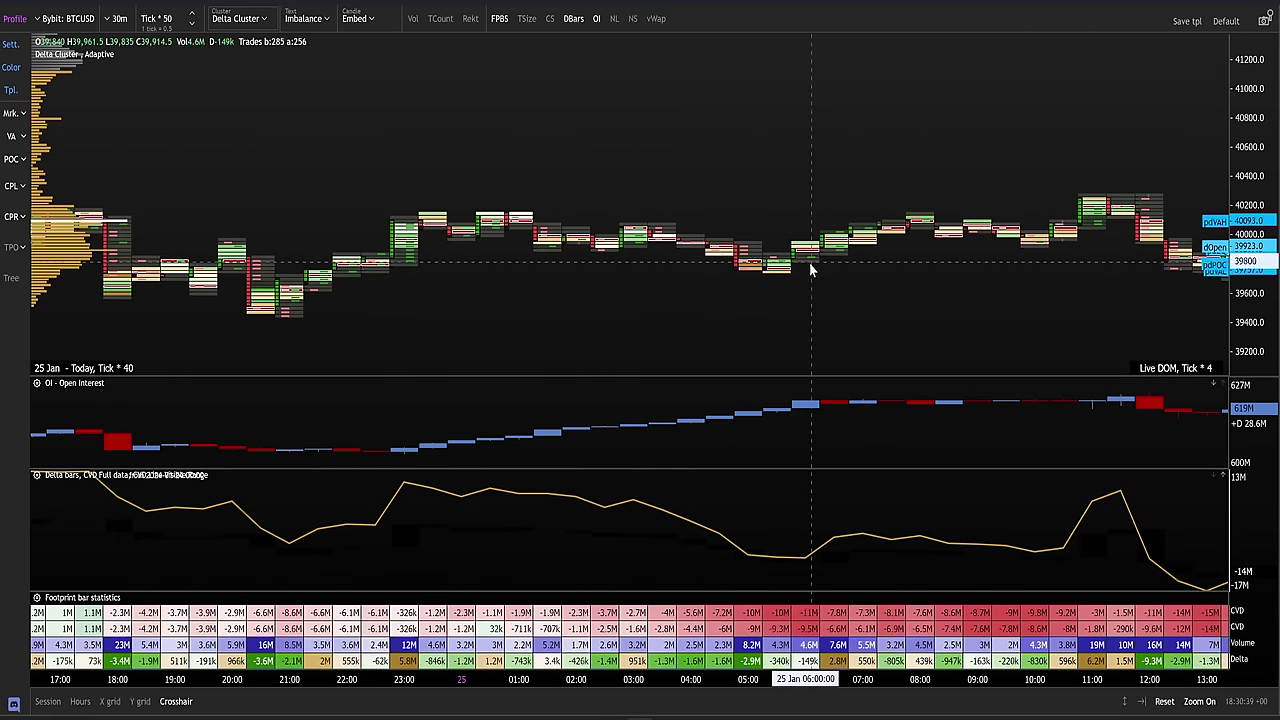
pyautogui.scroll(-2, 588, 236)
pyautogui.moveTo(329, 229); pyautogui.dragTo(727, 320)
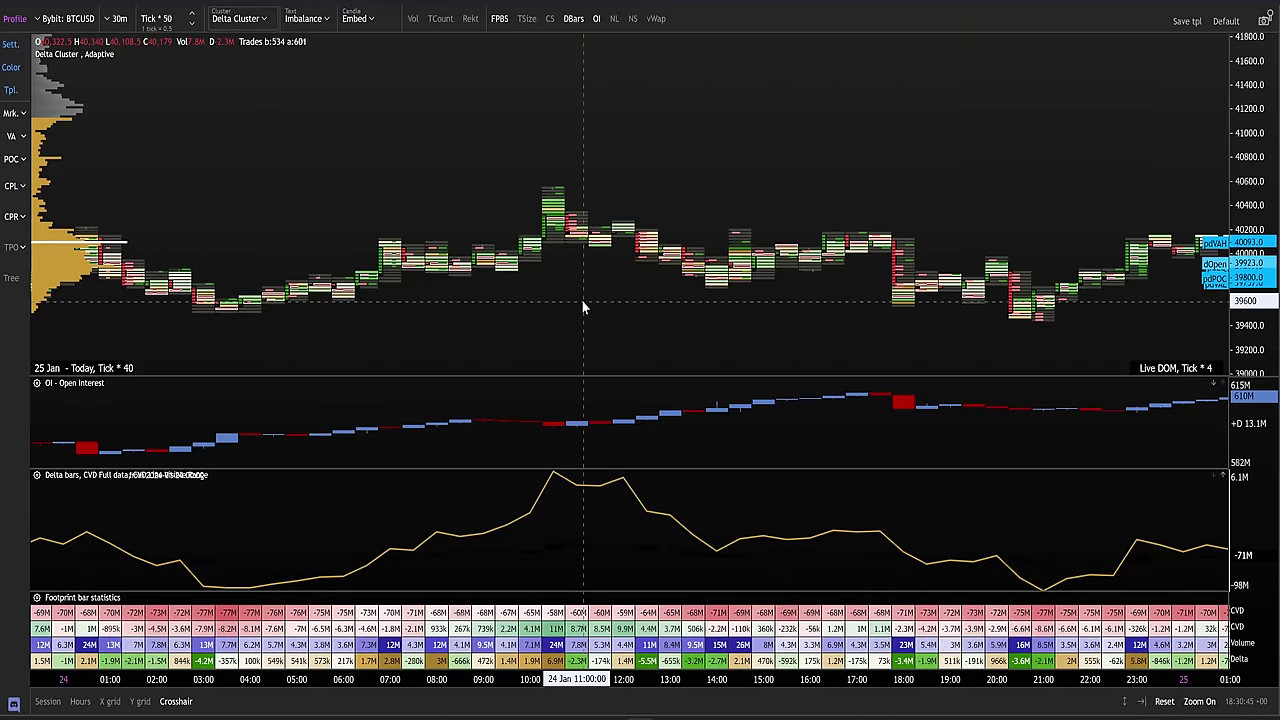
pyautogui.scroll(-2, 622, 300)
pyautogui.scroll(-4, 622, 300)
pyautogui.moveTo(751, 316); pyautogui.dragTo(703, 306)
pyautogui.hscroll(-3, 565, 287)
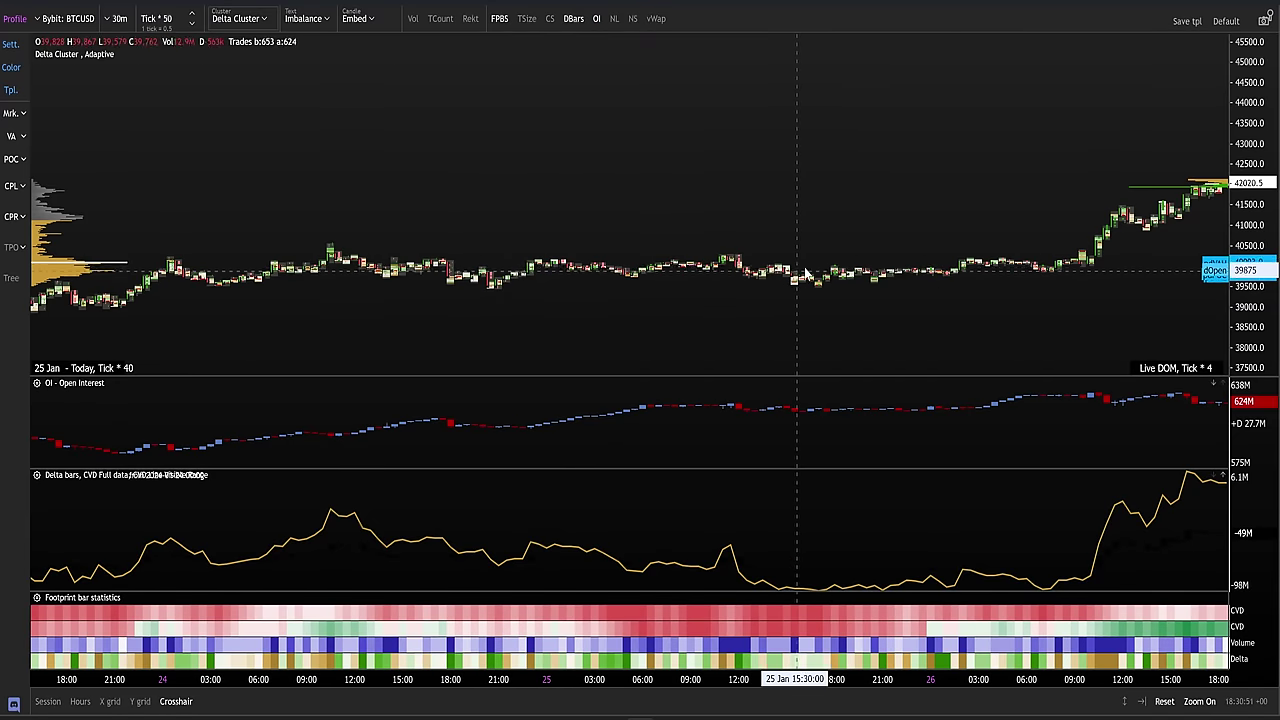
pyautogui.hscroll(2, 853, 274)
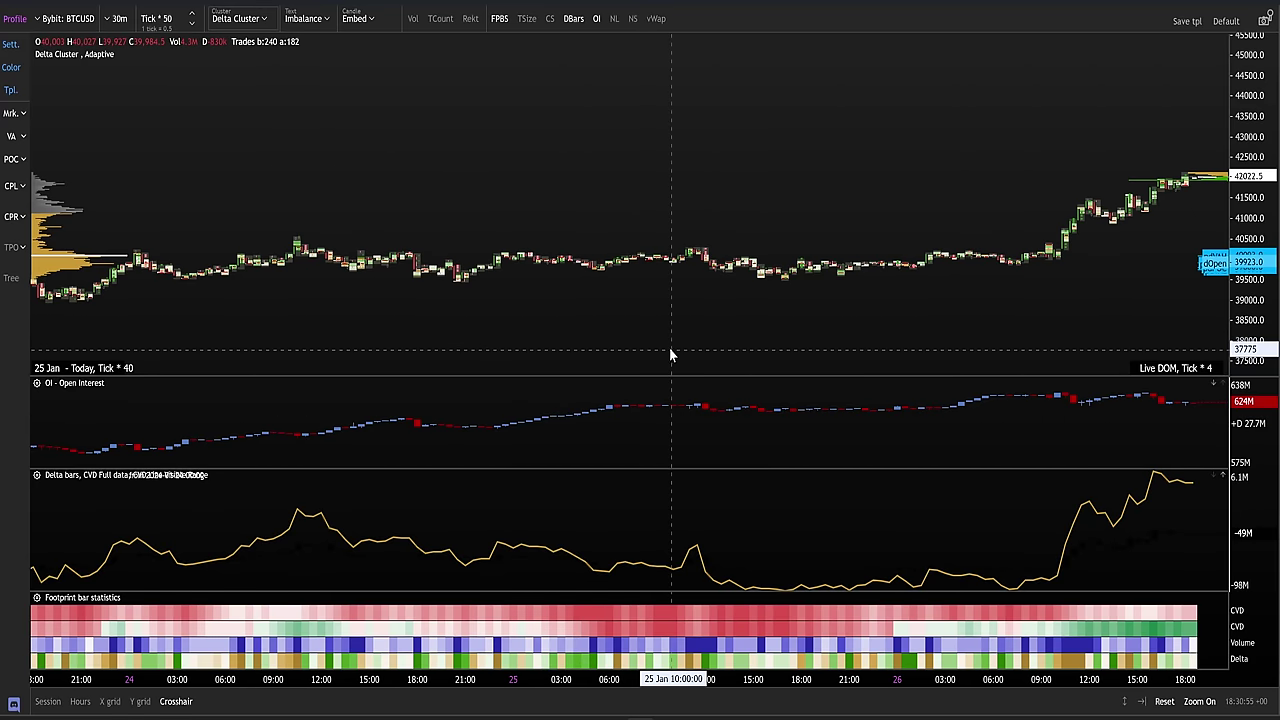
pyautogui.hscroll(3, 1134, 294)
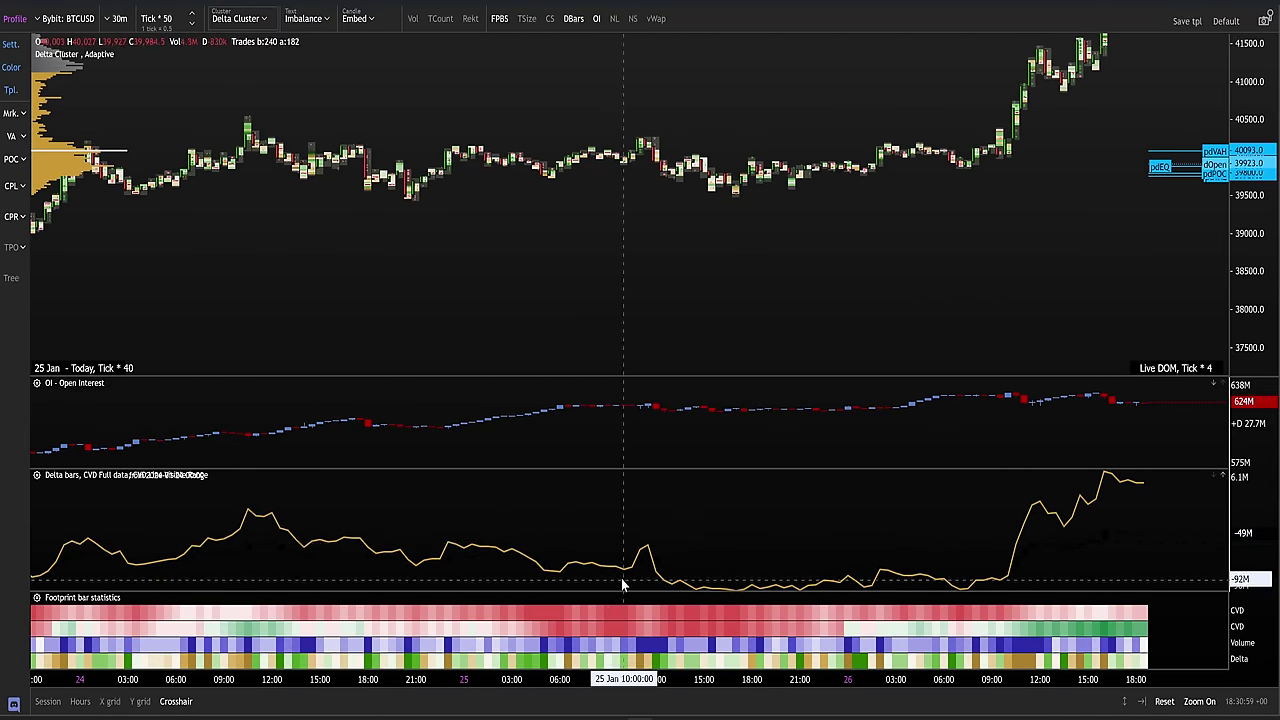
pyautogui.hscroll(3, 790, 290)
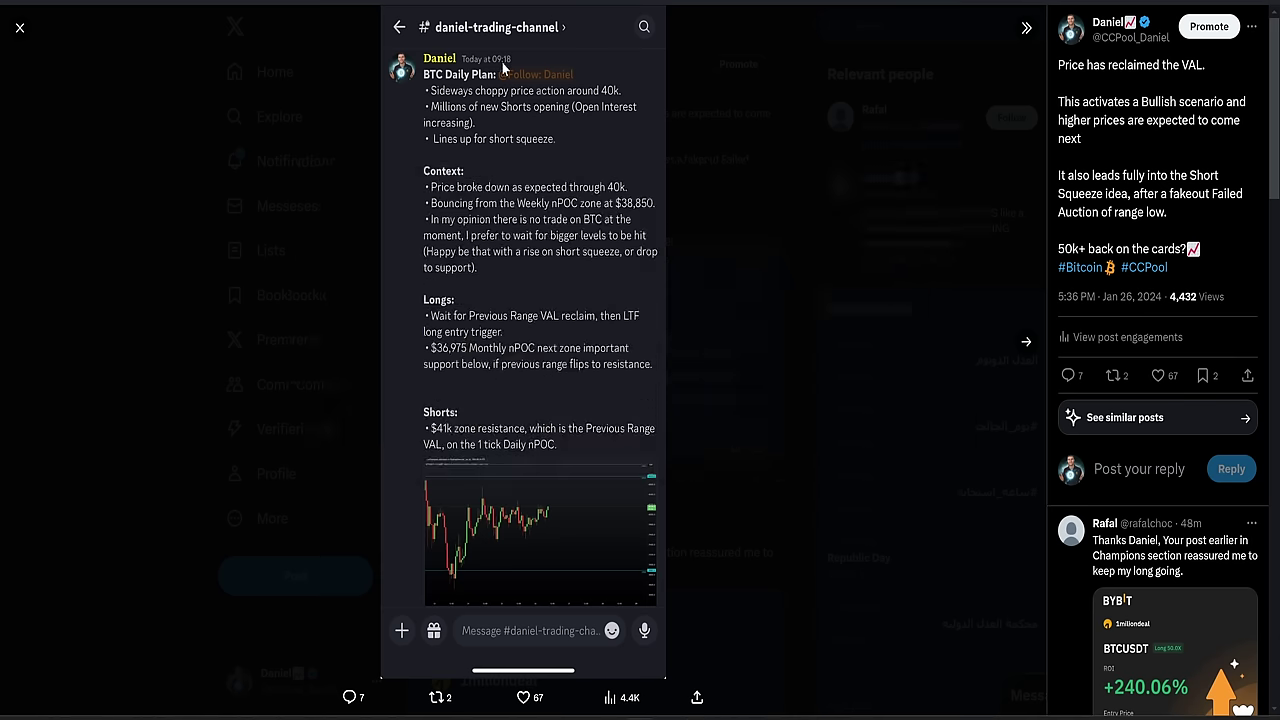
# Close the image viewer and scroll through the VAL post's replies, including the +240.06% ROI card
pyautogui.click(840, 327)
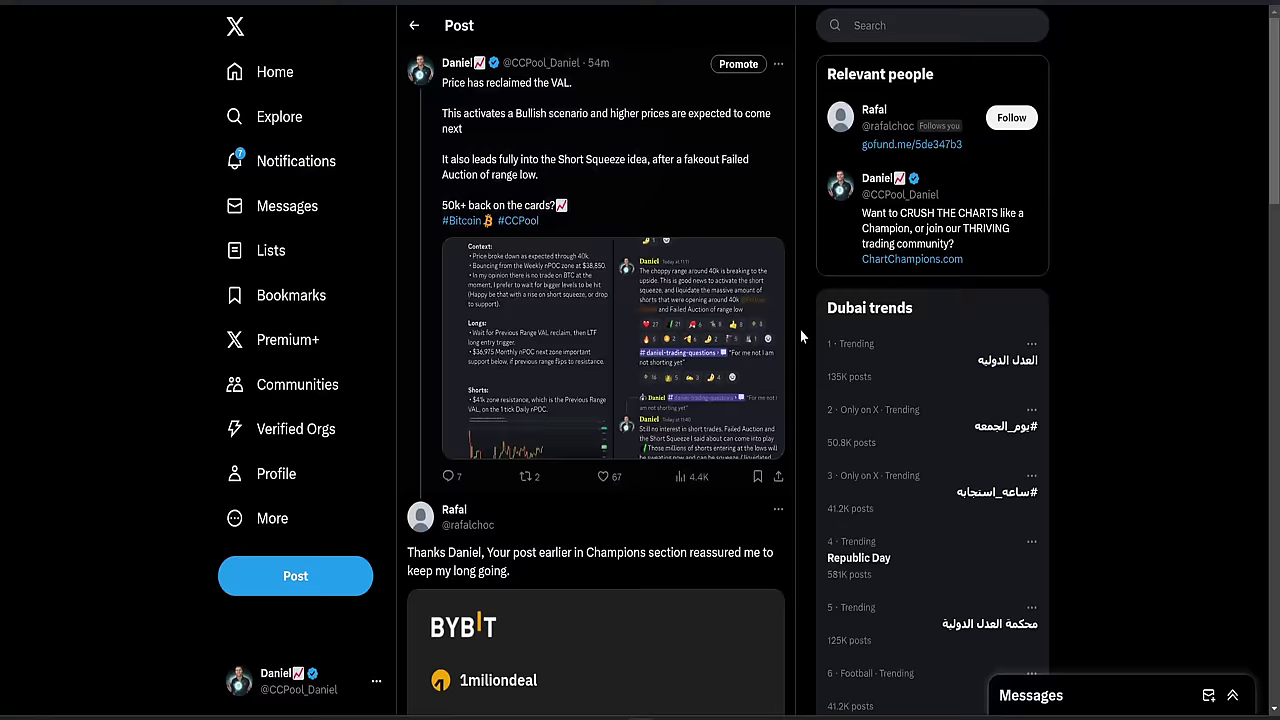
pyautogui.scroll(-2, 503, 323)
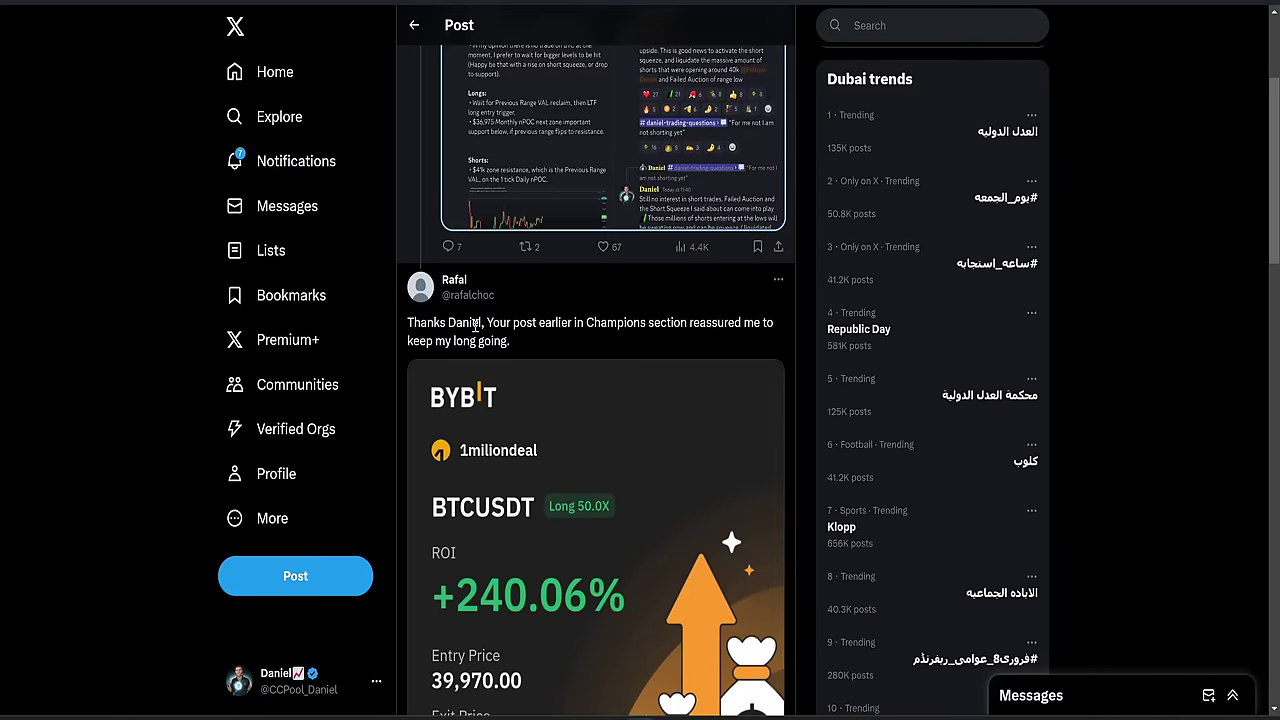
pyautogui.scroll(-1, 598, 316)
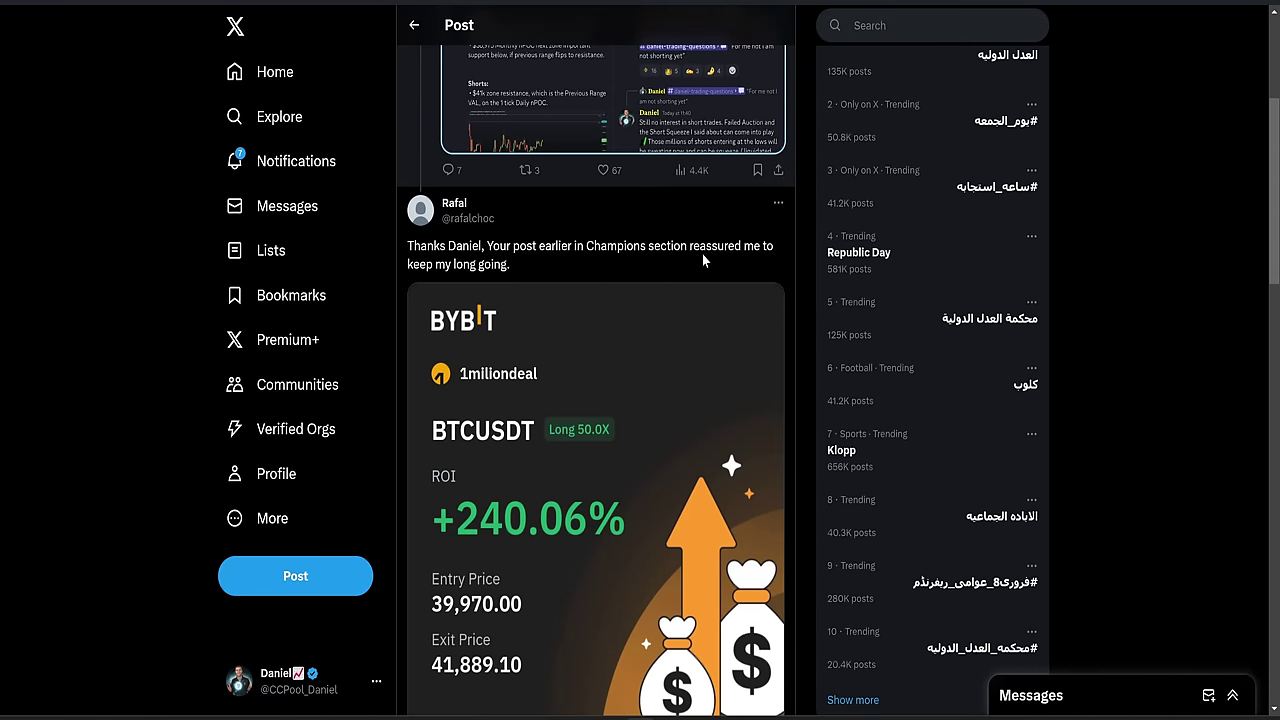
pyautogui.scroll(-2, 661, 259)
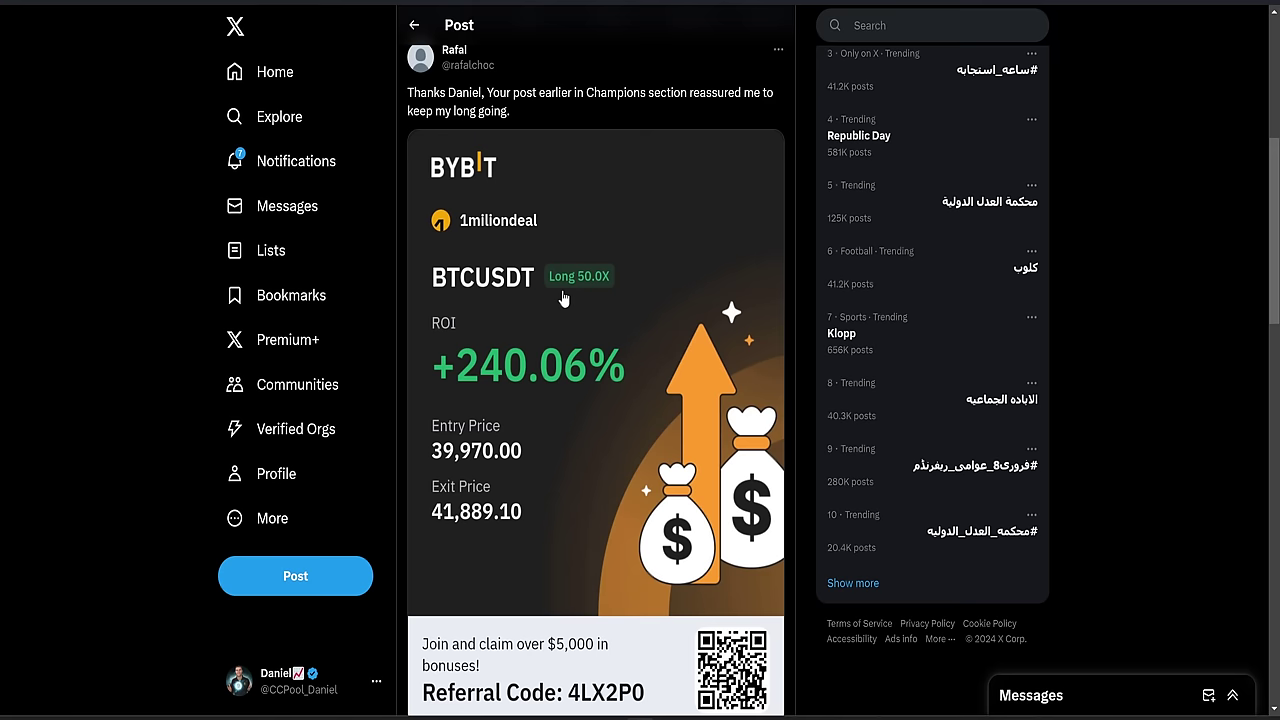
pyautogui.scroll(-1, 531, 335)
pyautogui.scroll(-2, 546, 330)
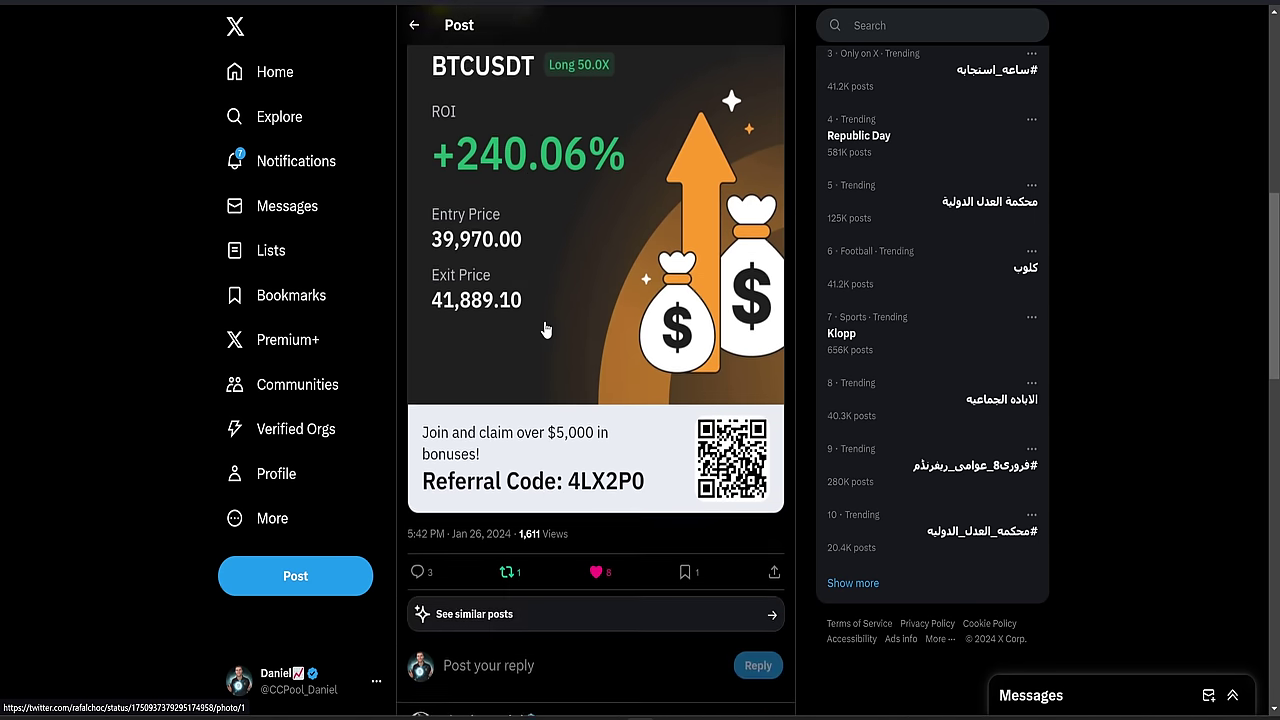
pyautogui.scroll(-10, 546, 330)
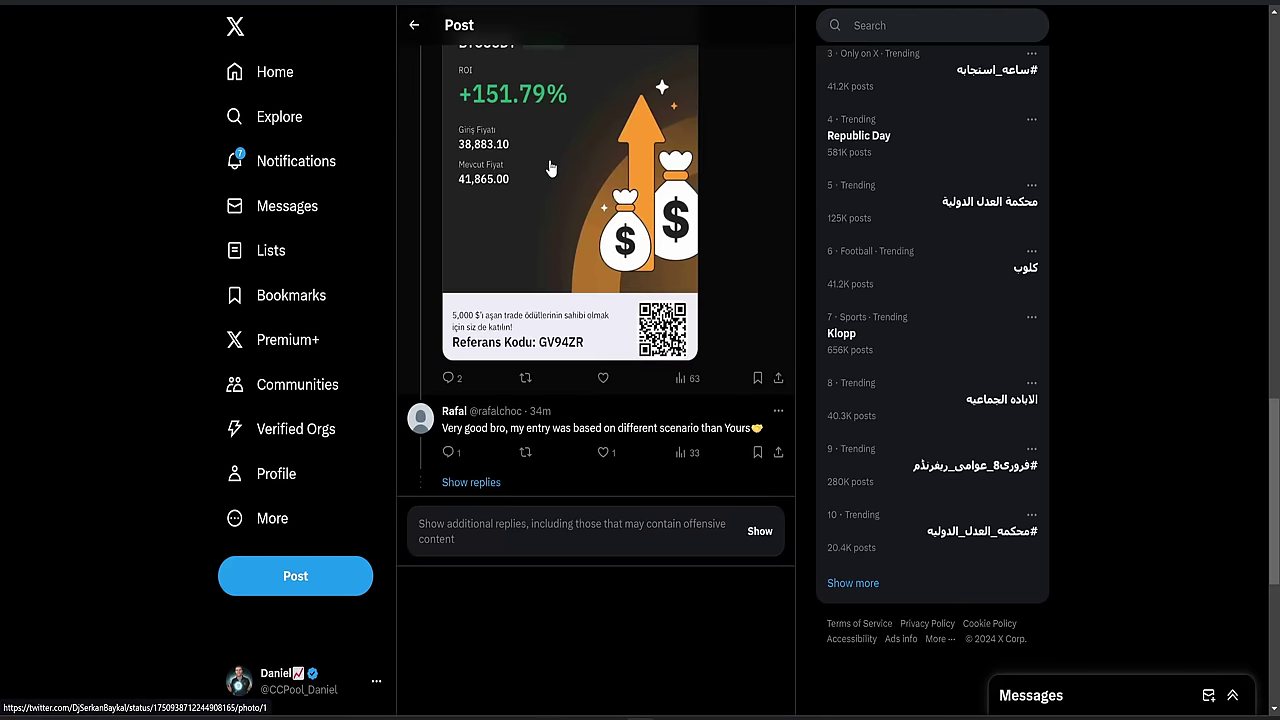
pyautogui.scroll(12, 549, 167)
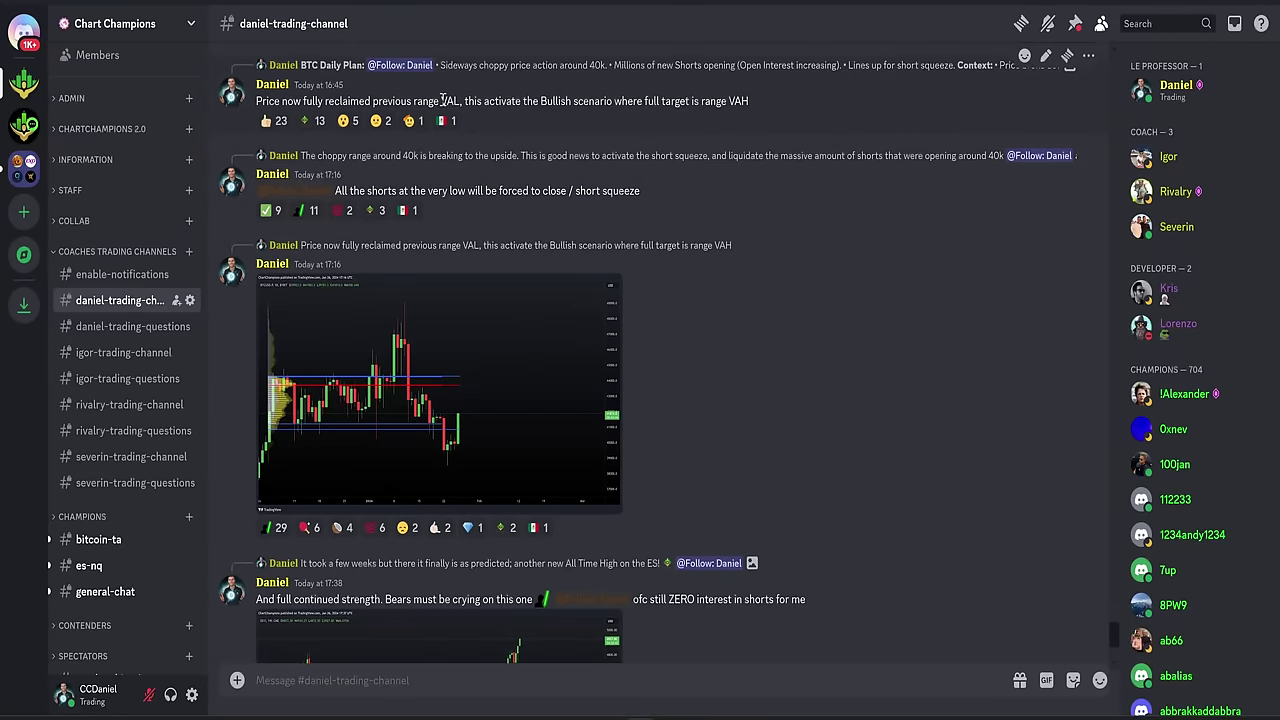
pyautogui.moveTo(539, 103); pyautogui.dragTo(600, 109)
pyautogui.click(611, 107)
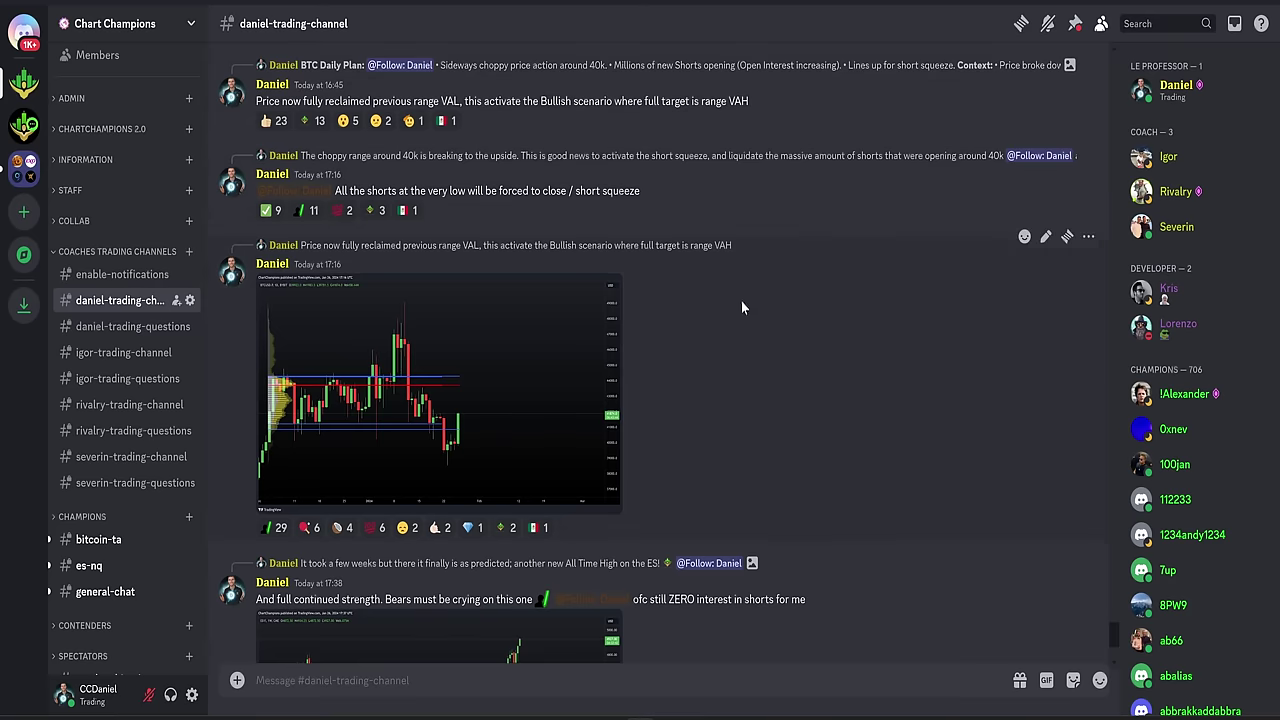
pyautogui.scroll(-2, 475, 497)
pyautogui.scroll(1, 490, 474)
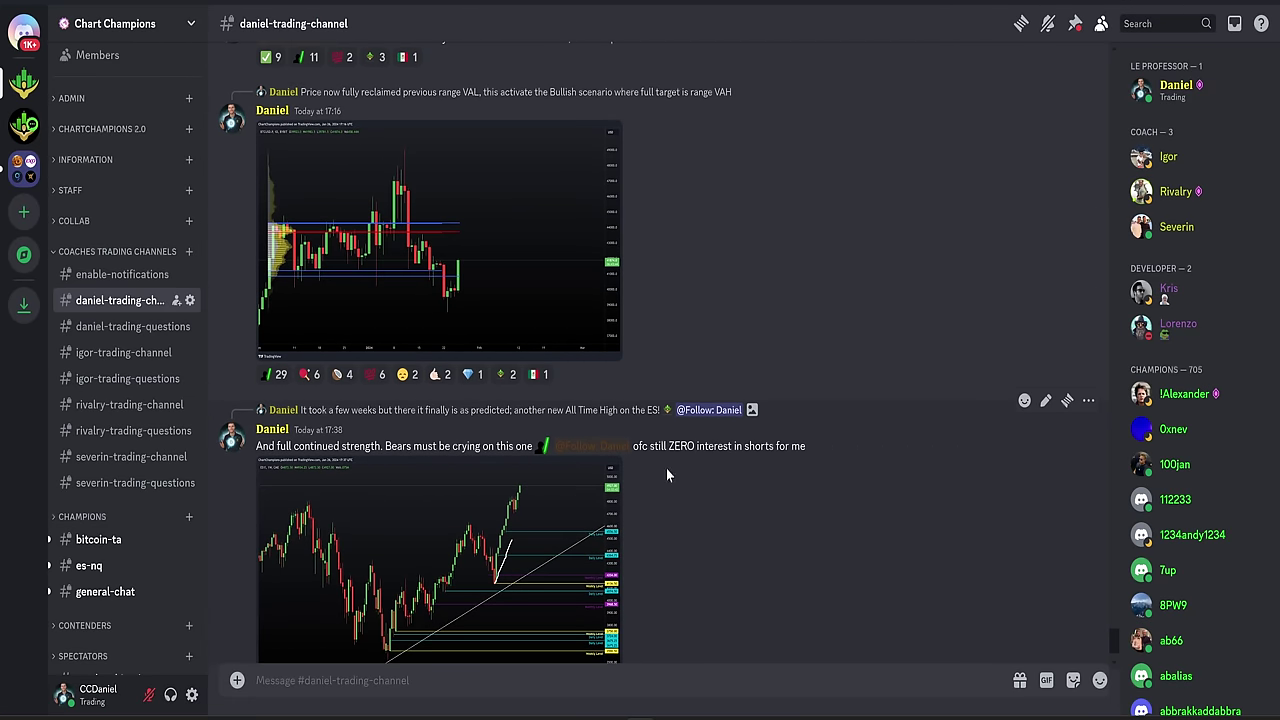
pyautogui.moveTo(664, 452); pyautogui.dragTo(733, 448)
# Open the VAL post's second image, highlighting the bullish-scenario sentence and the word 'fakeout'
pyautogui.click(665, 470)
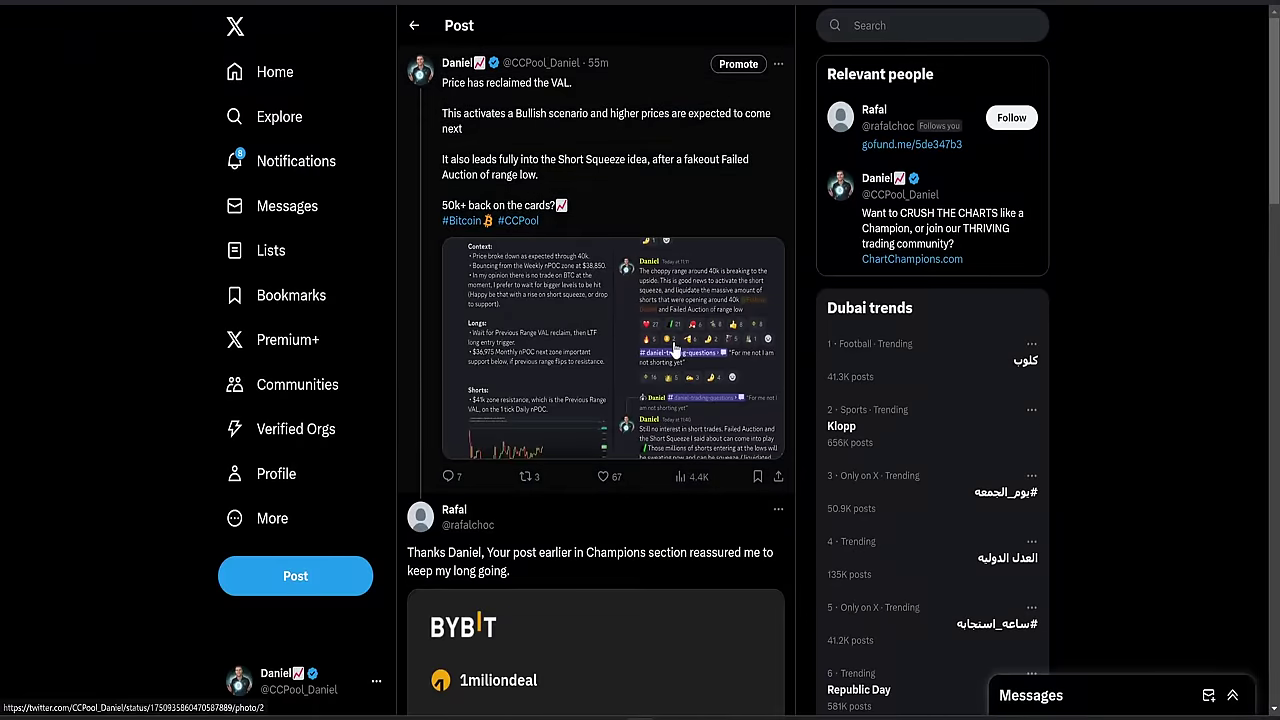
pyautogui.click(672, 350)
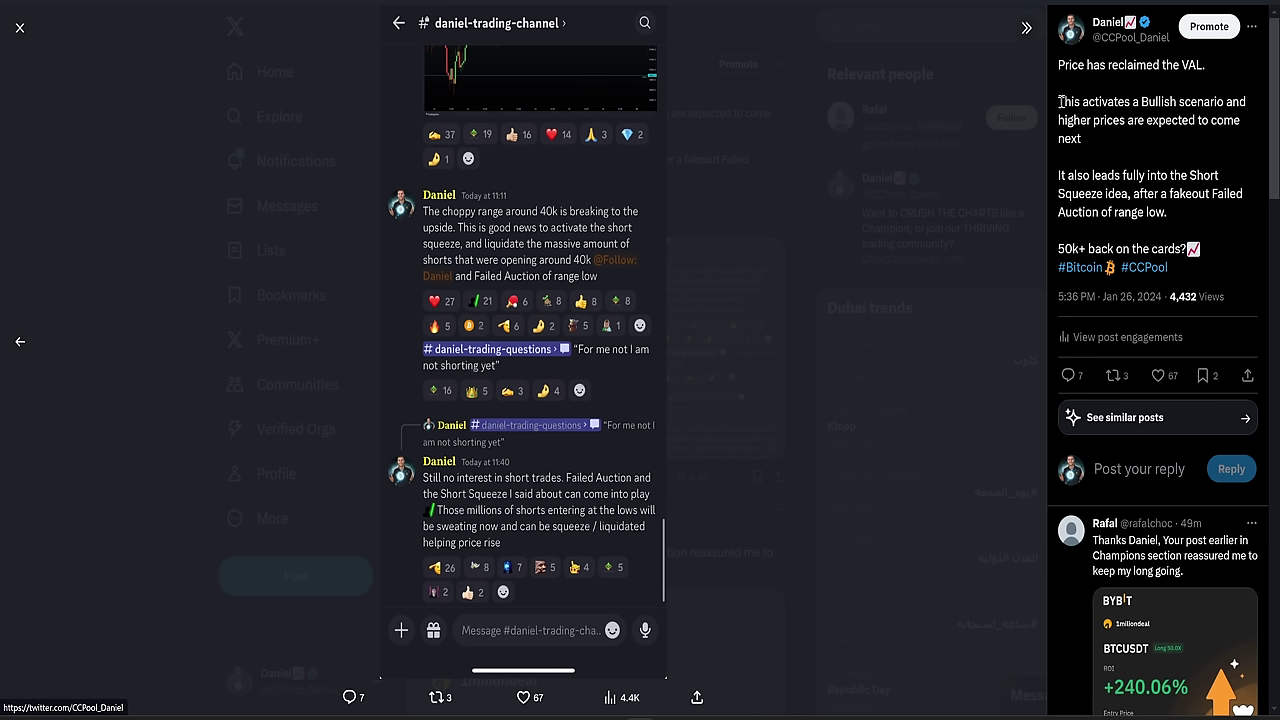
pyautogui.moveTo(1061, 102); pyautogui.dragTo(1144, 136)
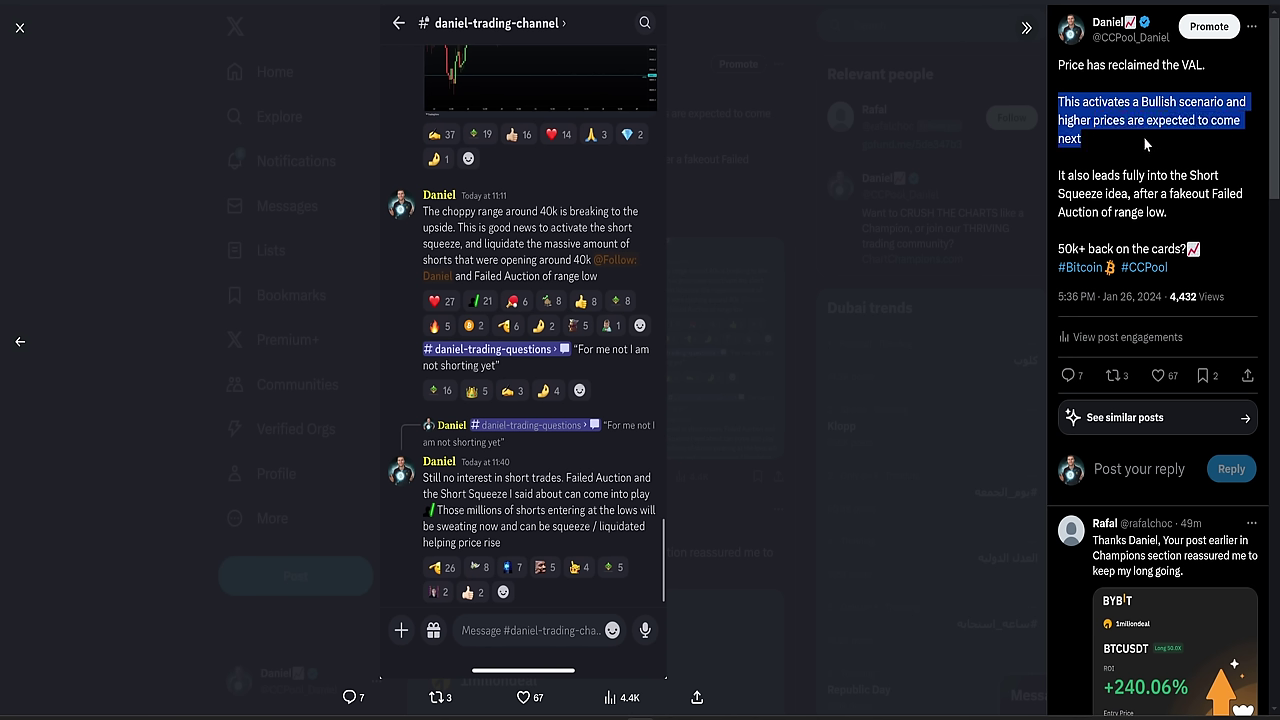
pyautogui.click(1107, 124)
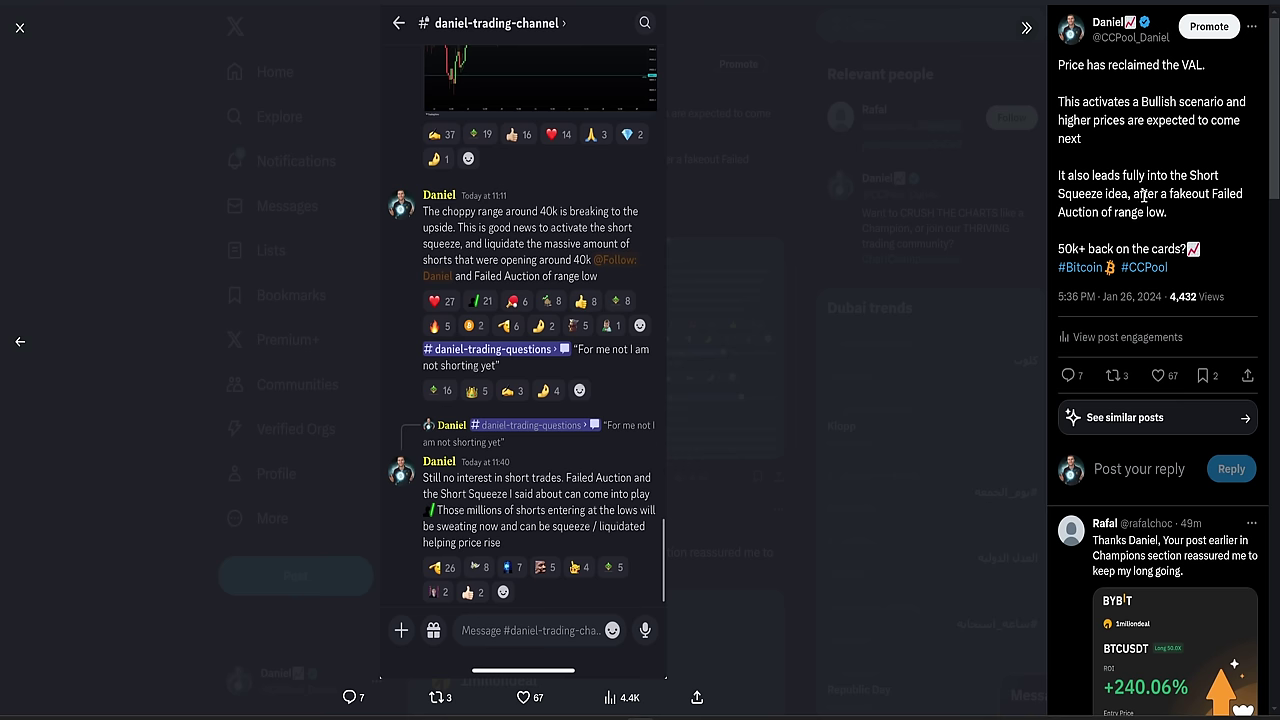
pyautogui.moveTo(1169, 193); pyautogui.dragTo(1199, 194)
pyautogui.click(1199, 194)
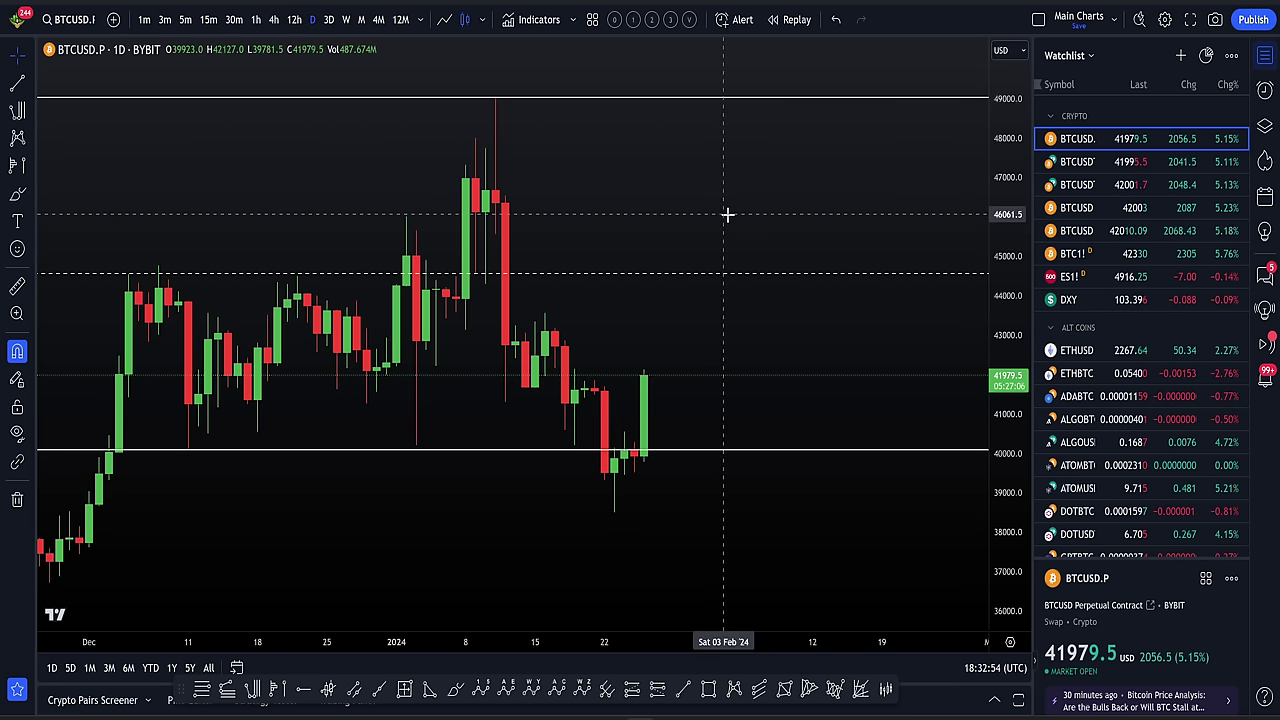
# Zoom the BTCUSD daily chart and pan it left to leave space after the latest candle
pyautogui.scroll(1, 792, 407)
pyautogui.scroll(-1, 792, 407)
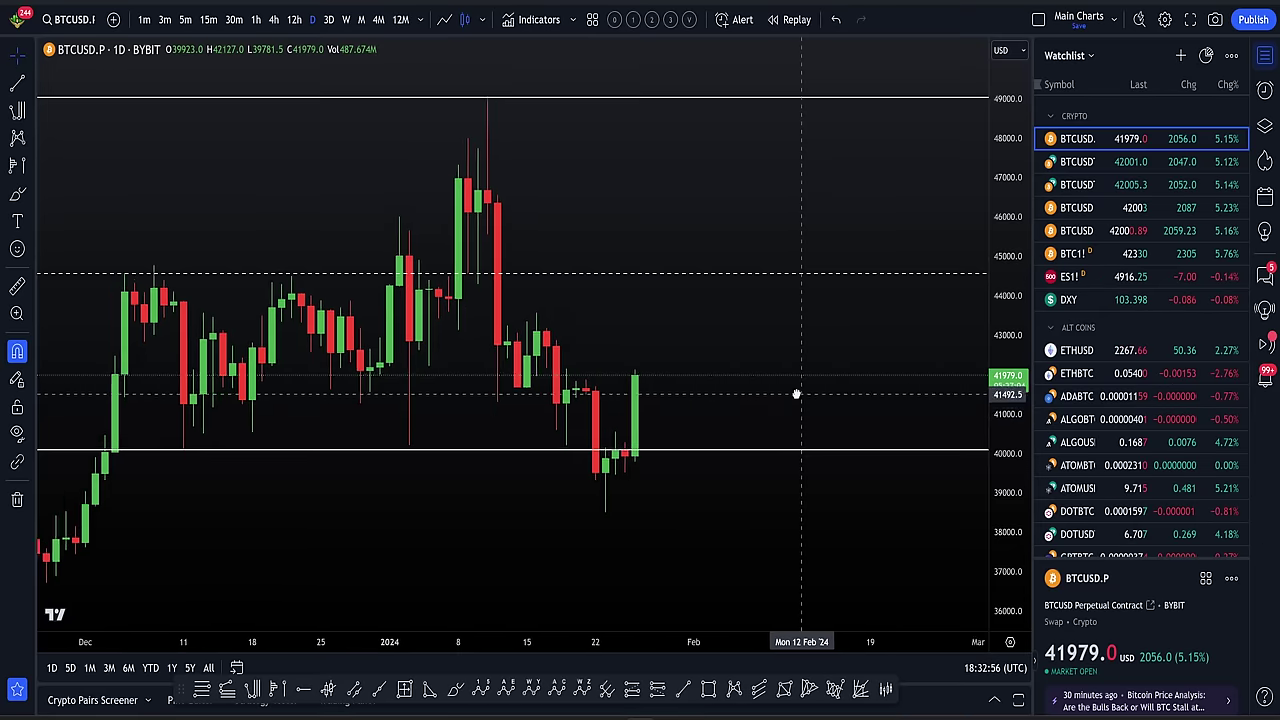
pyautogui.moveTo(794, 391); pyautogui.dragTo(737, 391)
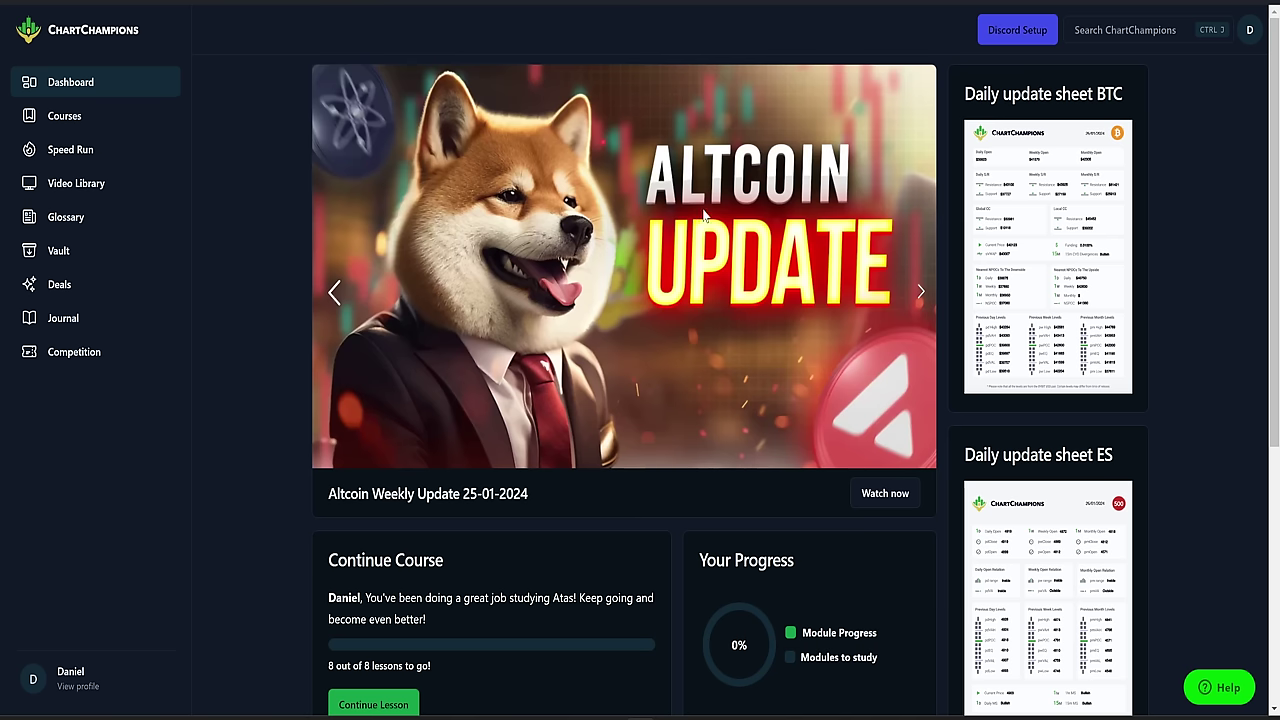
# Browse through the Video Library sections, then go to the Courses page
pyautogui.scroll(-3, 482, 343)
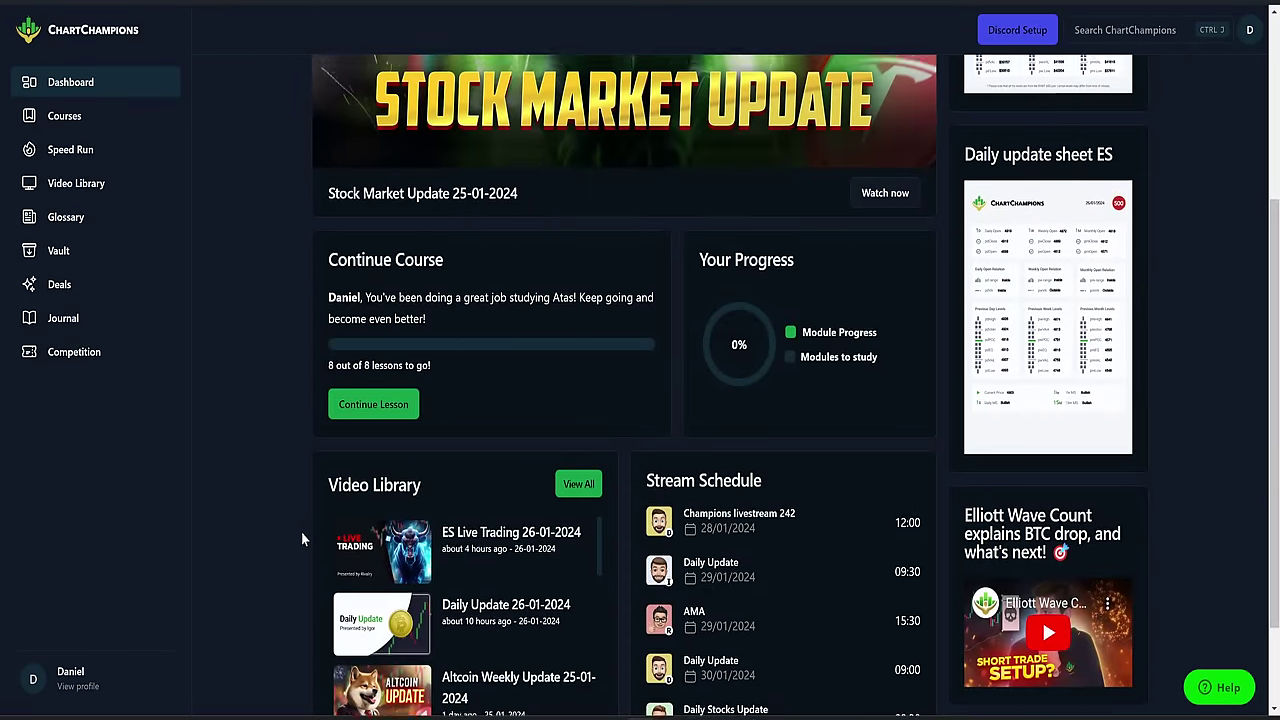
pyautogui.scroll(3, 301, 531)
pyautogui.click(90, 183)
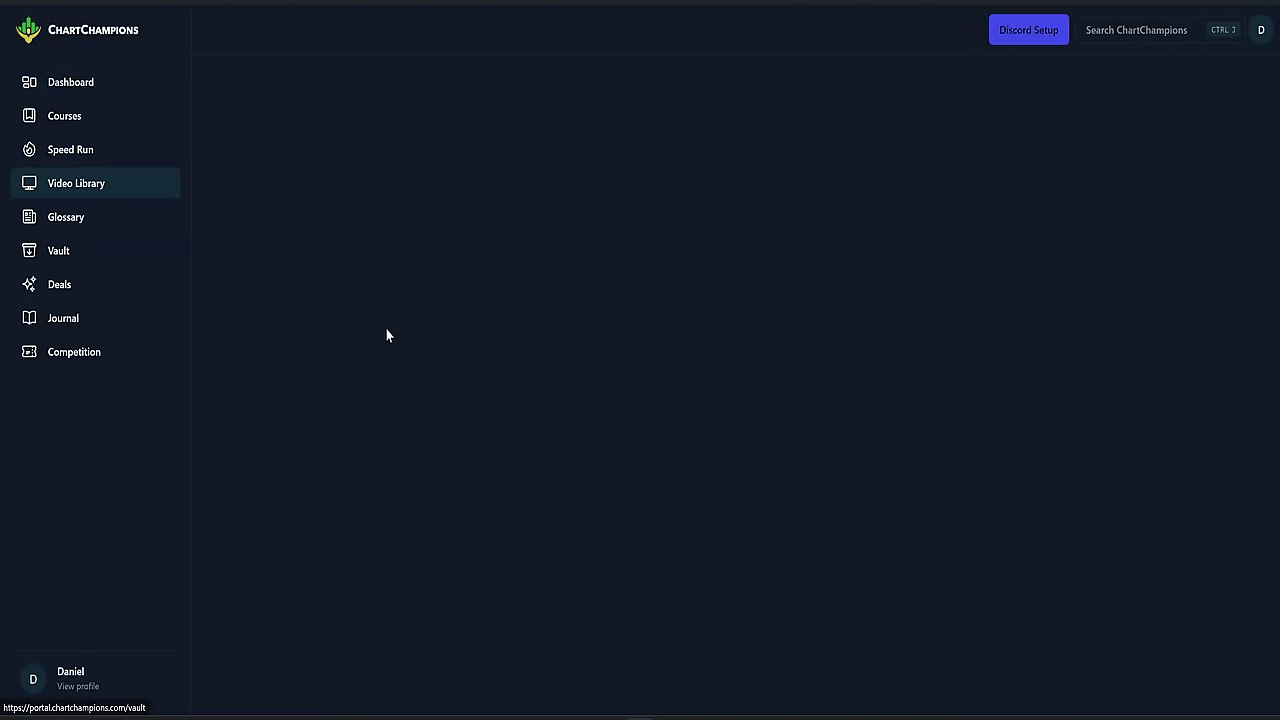
pyautogui.scroll(-3, 551, 354)
pyautogui.scroll(-2, 318, 286)
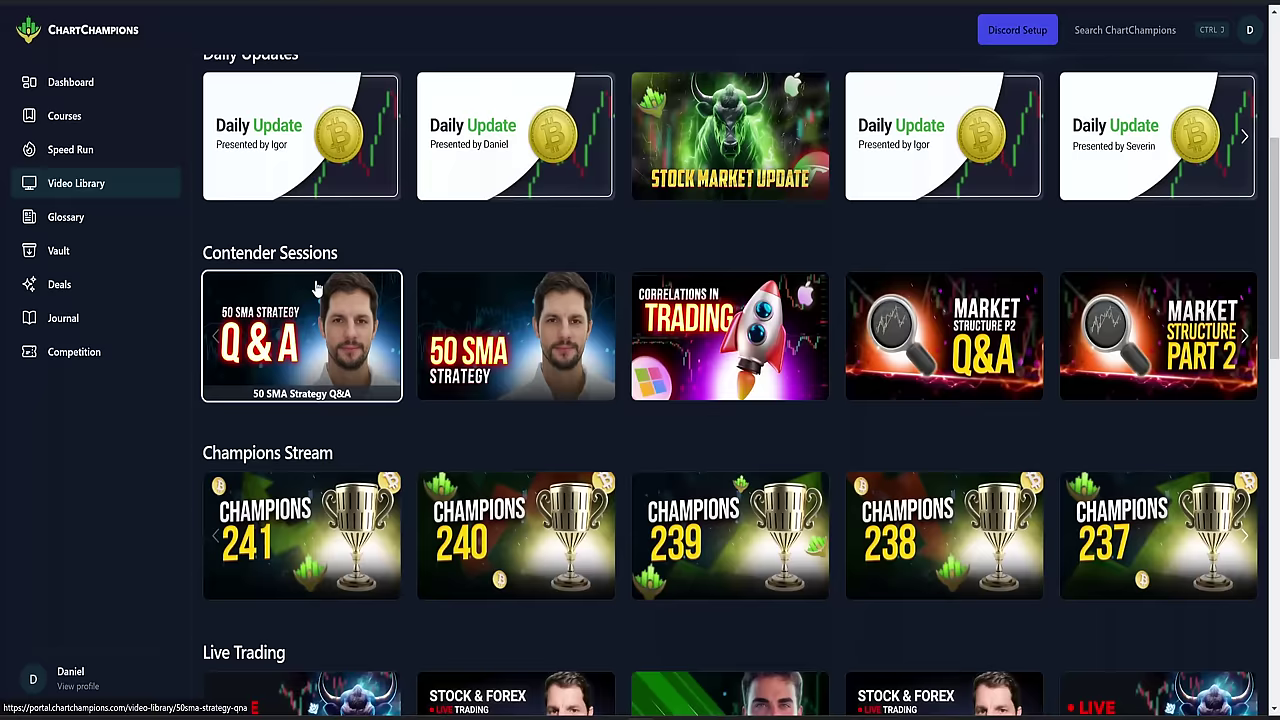
pyautogui.scroll(-2, 627, 206)
pyautogui.scroll(-2, 610, 327)
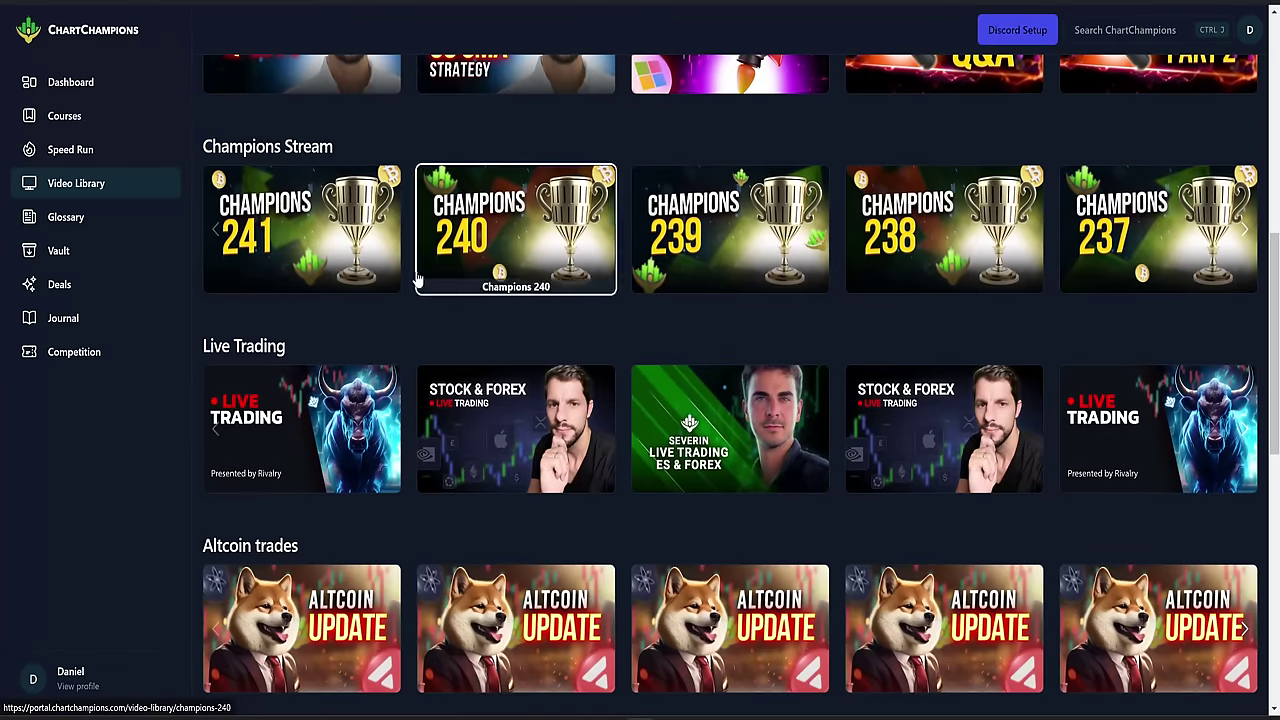
pyautogui.scroll(-2, 570, 326)
pyautogui.scroll(-5, 508, 420)
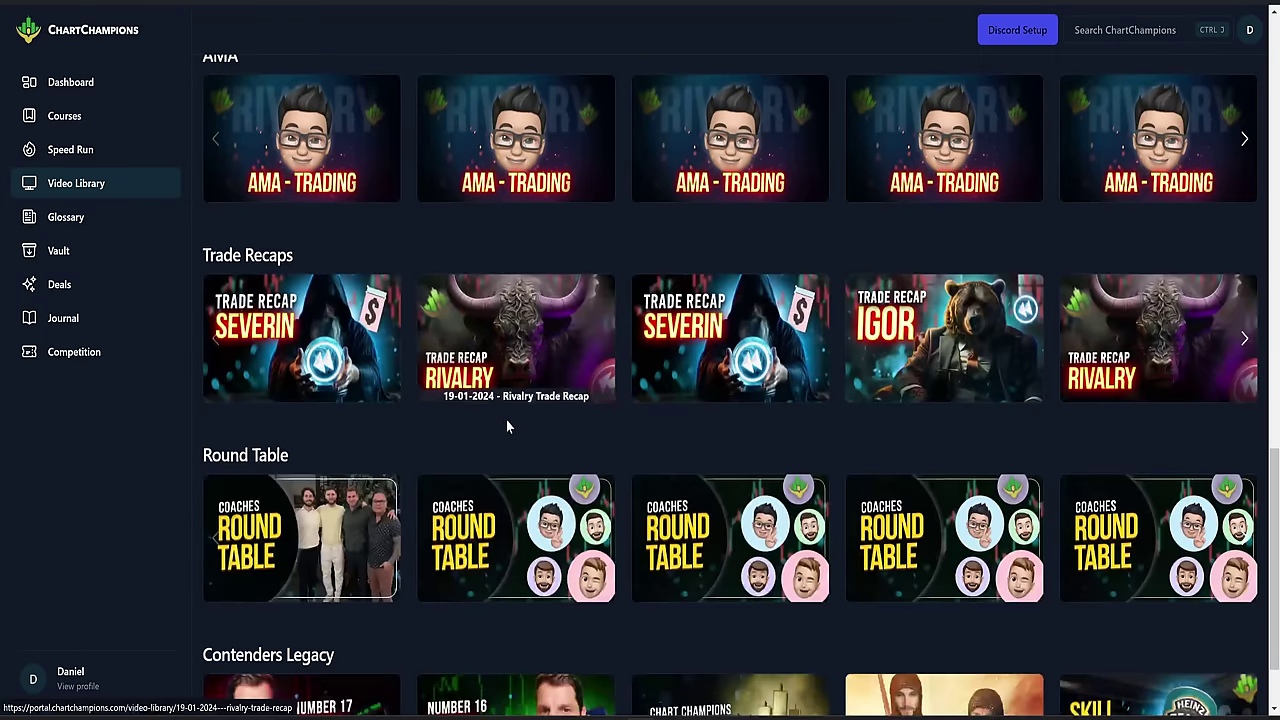
pyautogui.scroll(-1, 581, 414)
pyautogui.scroll(10, 584, 426)
pyautogui.scroll(4, 584, 426)
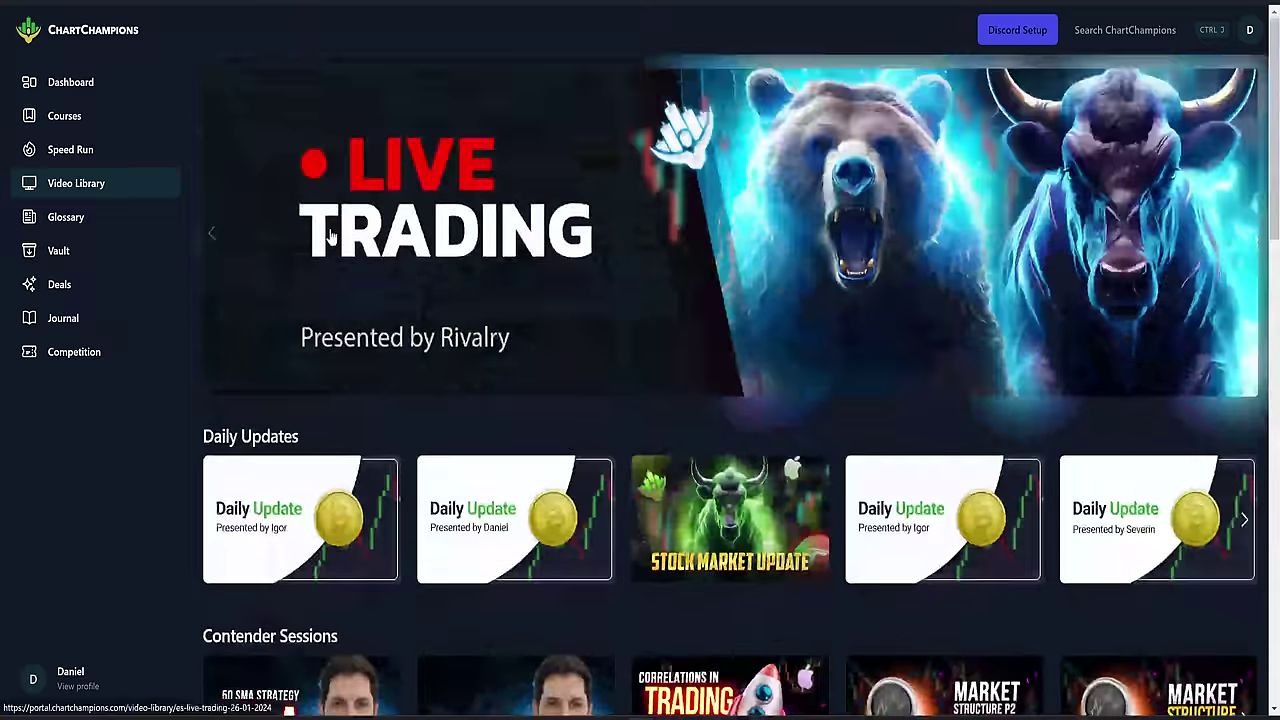
pyautogui.click(68, 120)
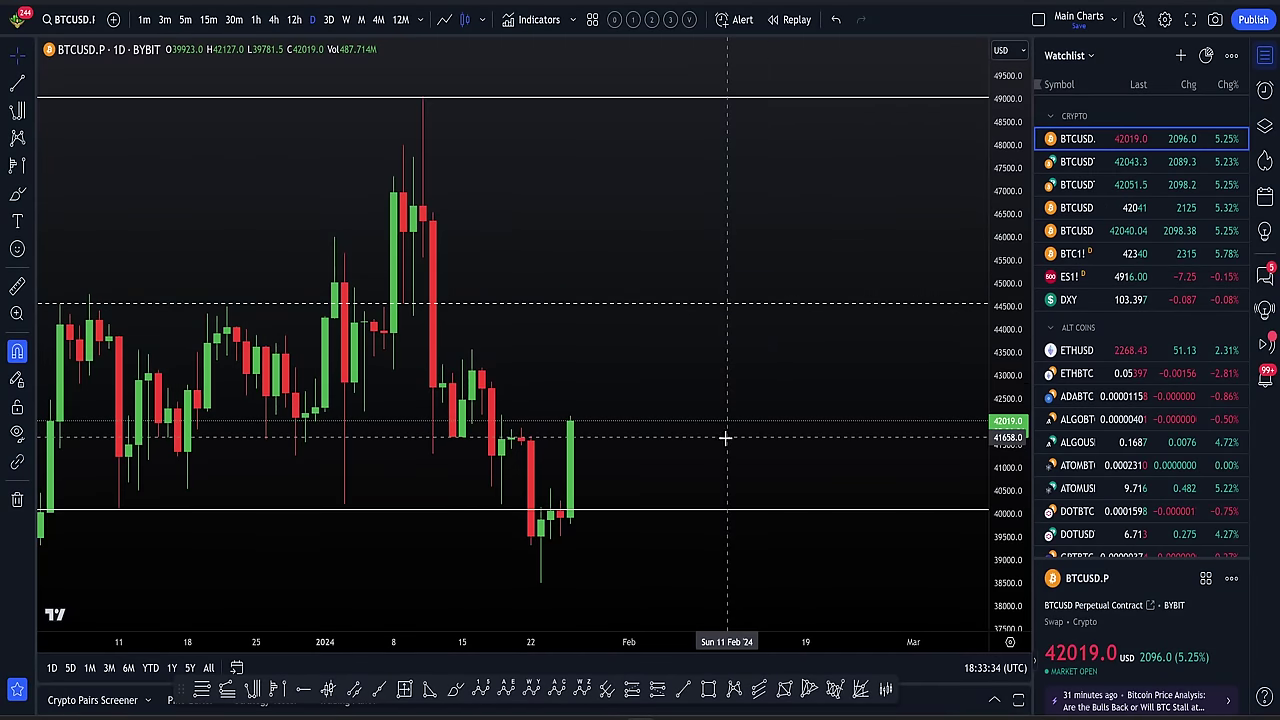
# Zoom the 1D chart in and out, then show the Object Tree drawing list
pyautogui.scroll(2, 757, 439)
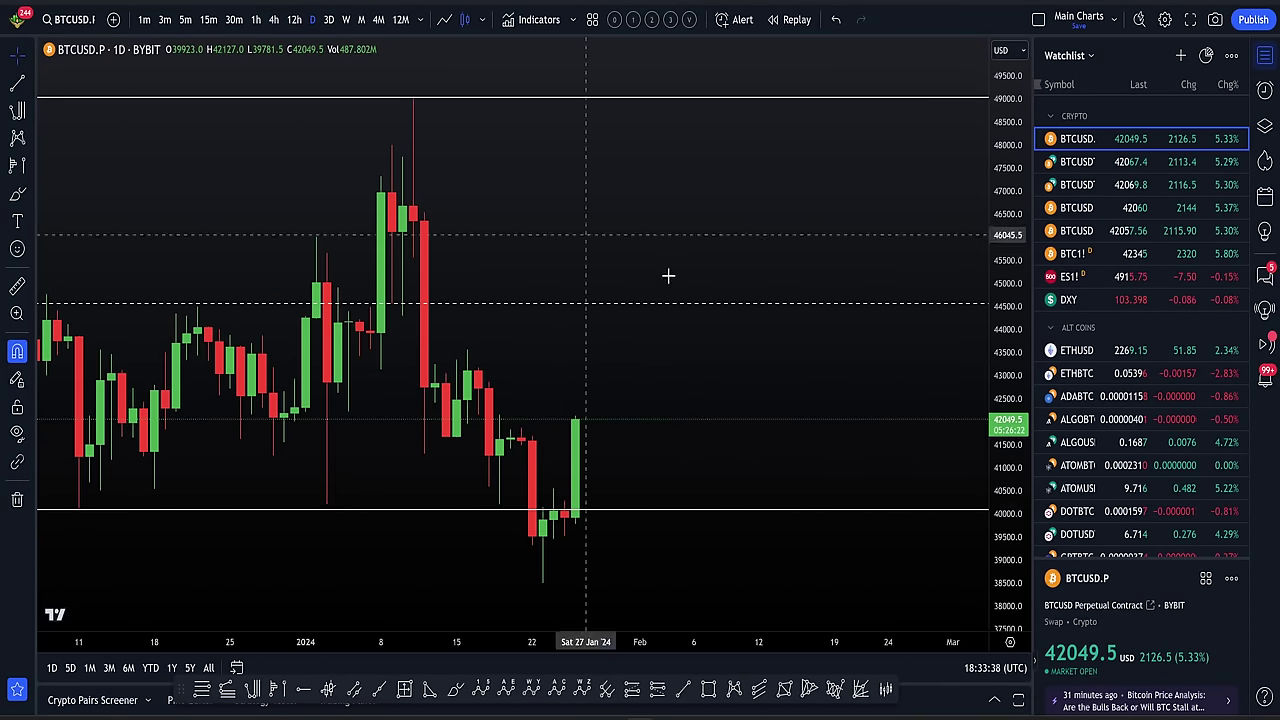
pyautogui.scroll(-1, 813, 336)
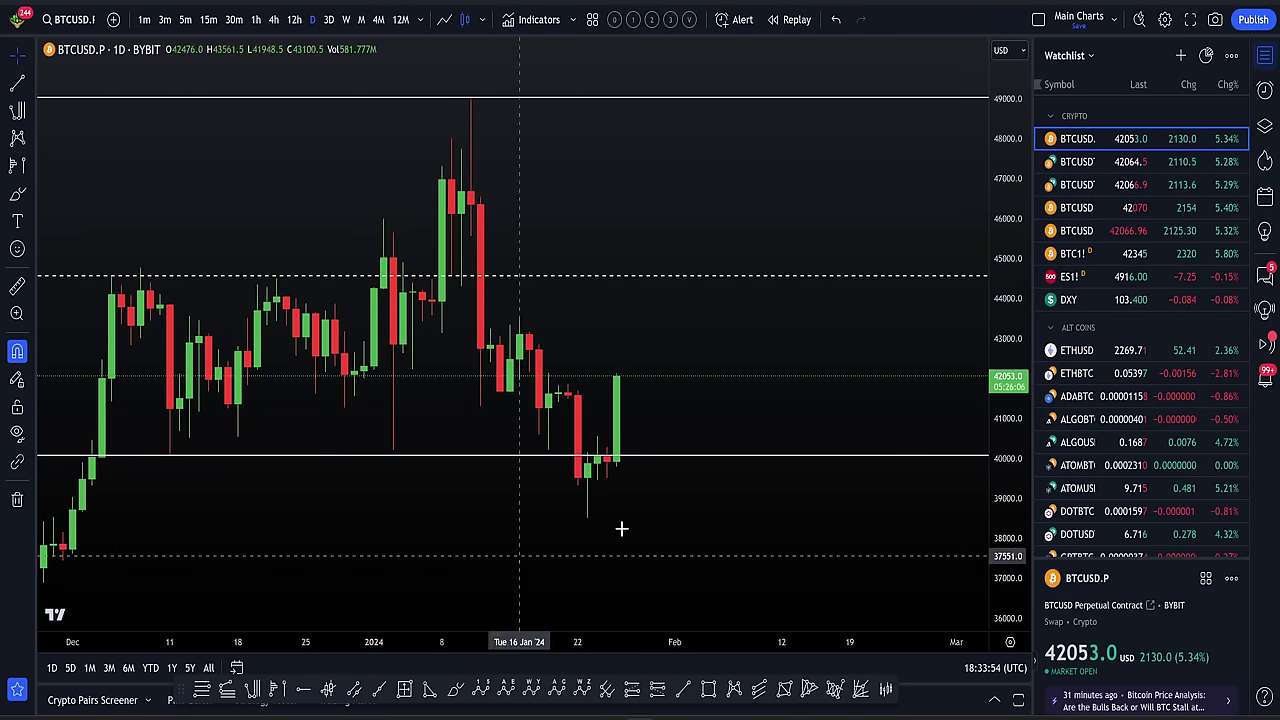
pyautogui.click(1267, 130)
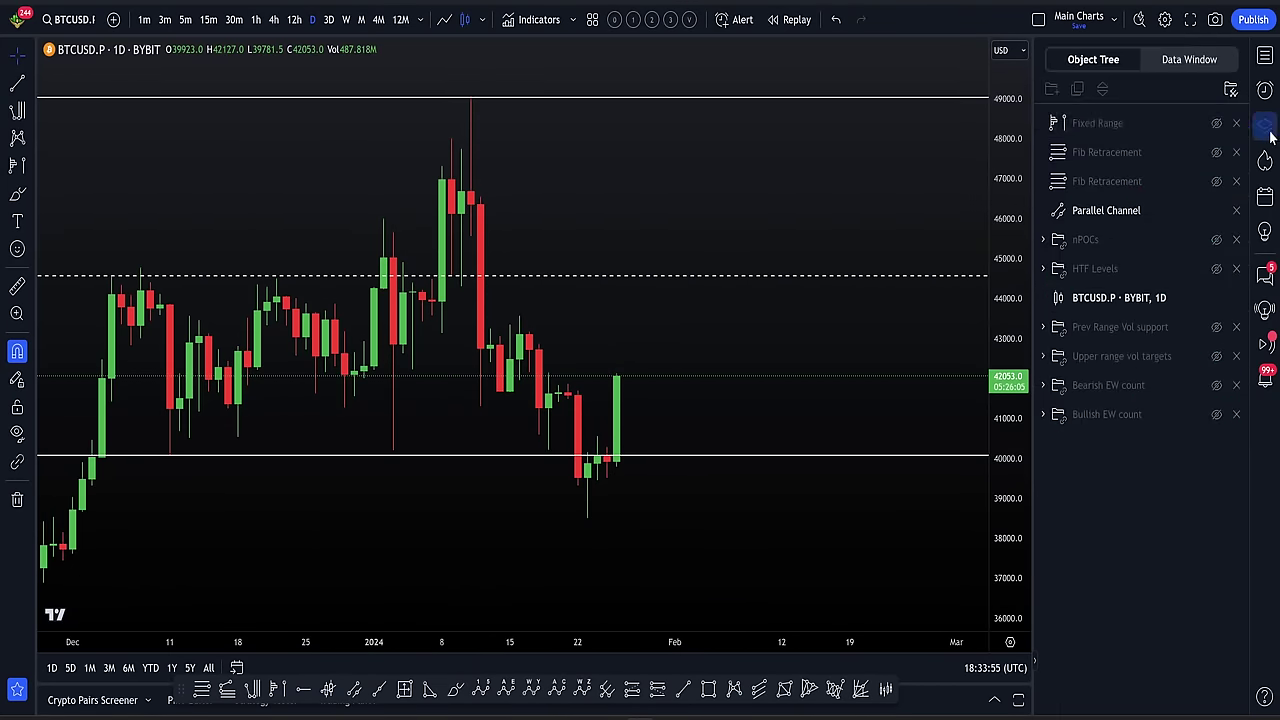
# Make the Fixed Range volume profile visible on the daily chart and arm the horizontal line tool (Alt+H)
pyautogui.click(1216, 123)
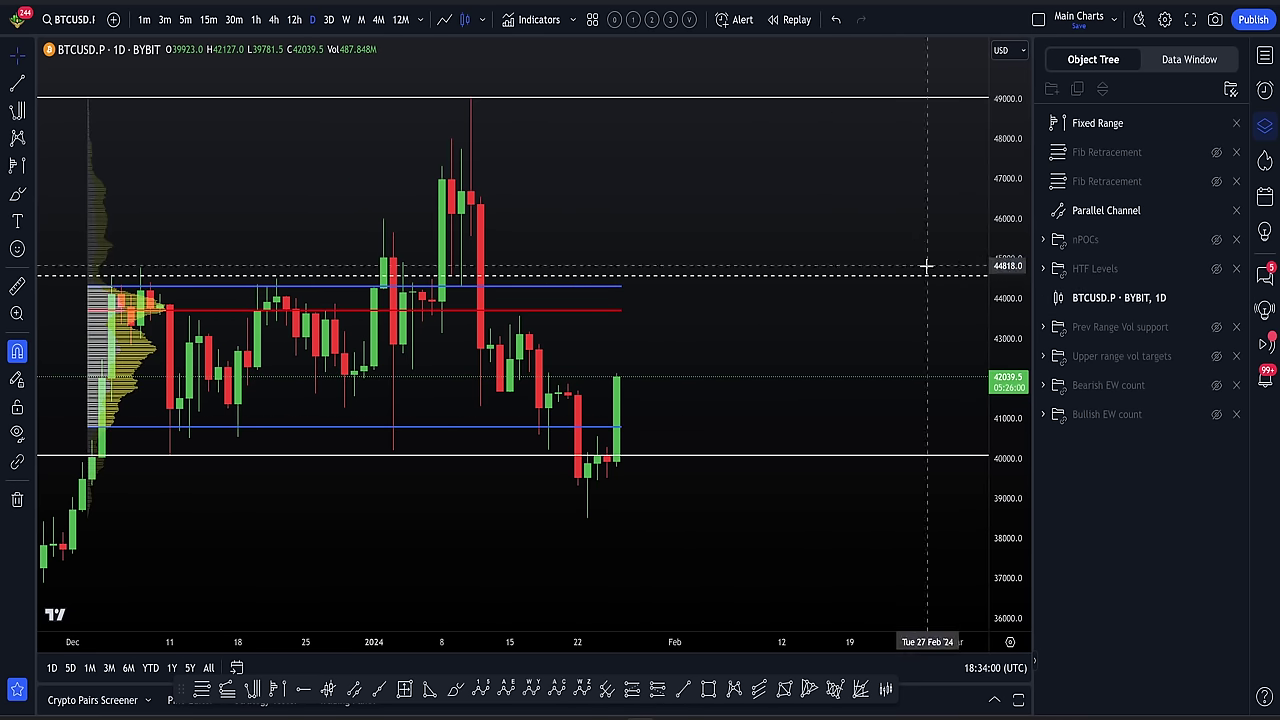
pyautogui.click(1216, 123)
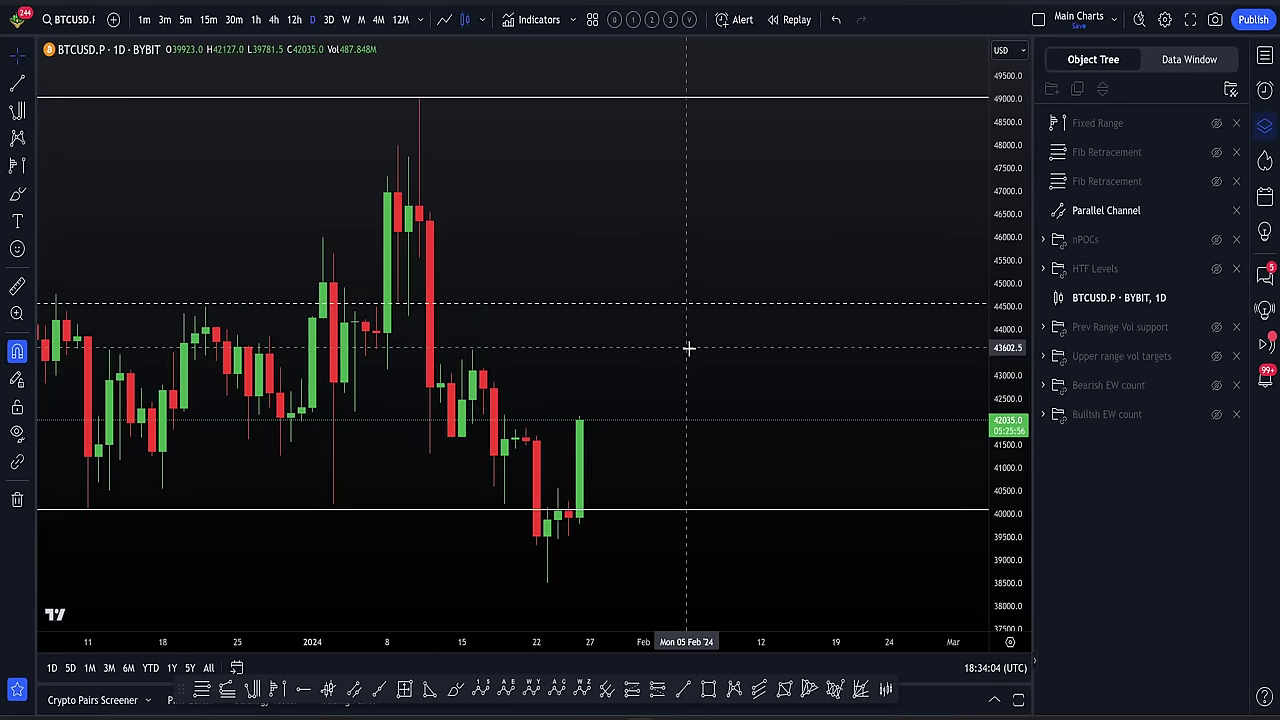
pyautogui.click(1216, 123)
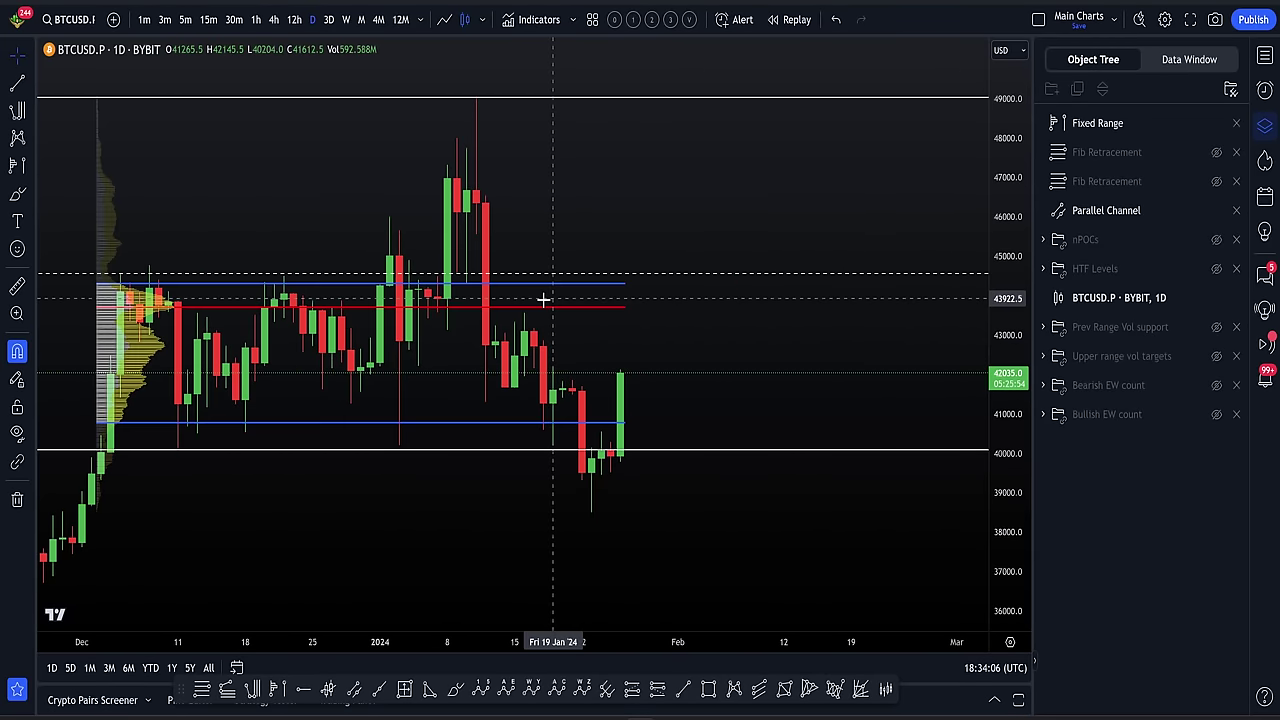
pyautogui.click(581, 316)
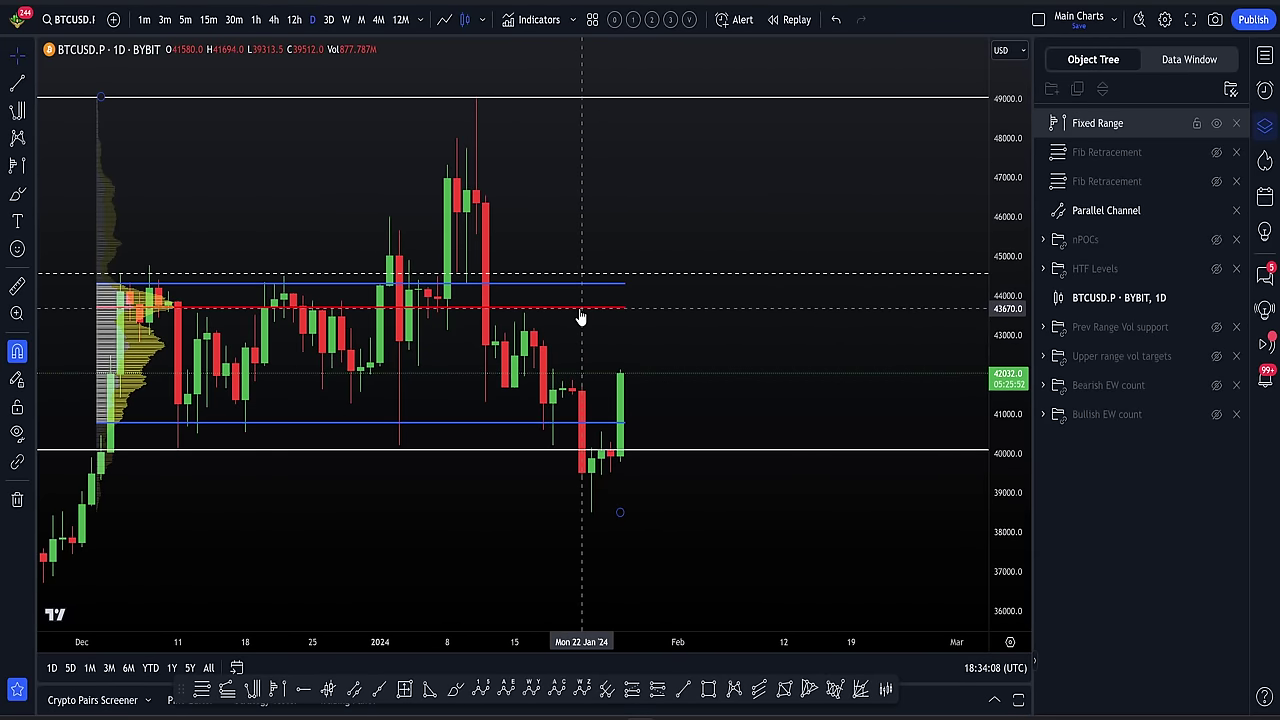
pyautogui.click(471, 551)
pyautogui.hotkey('alt', 'h')
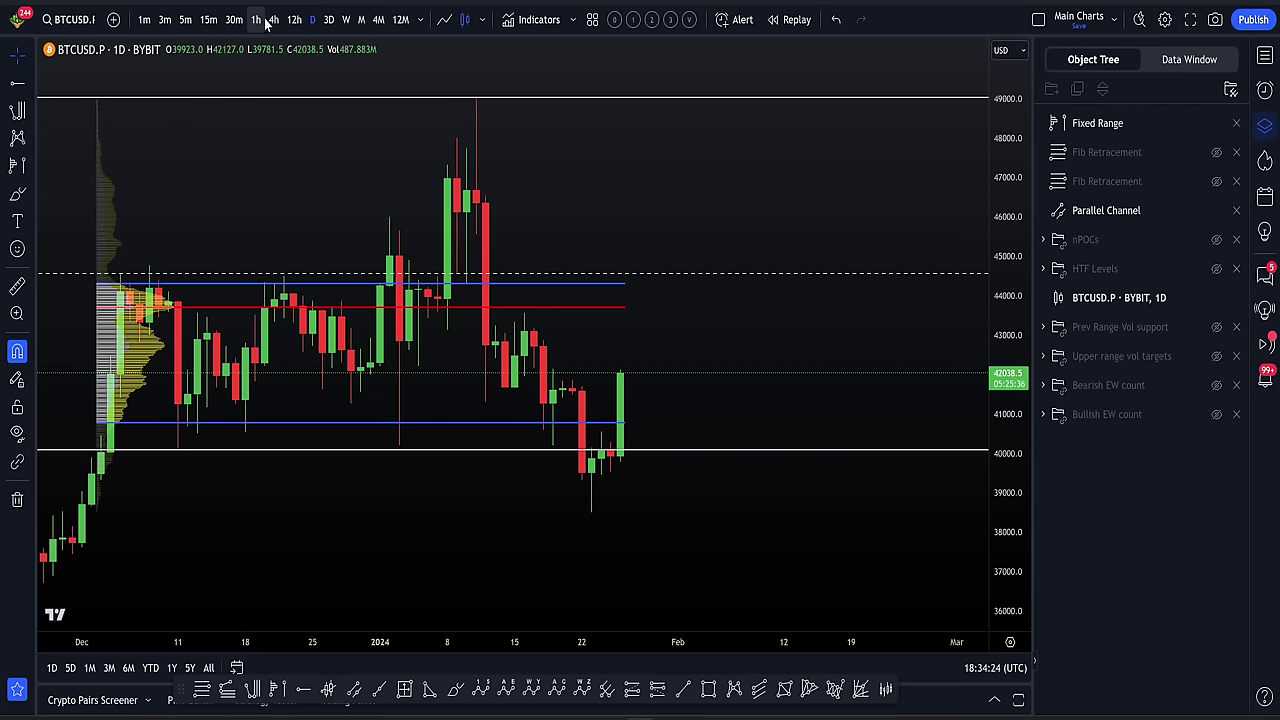
# Switch BTCUSD to the 1-hour timeframe and pan back to see more history
pyautogui.click(259, 22)
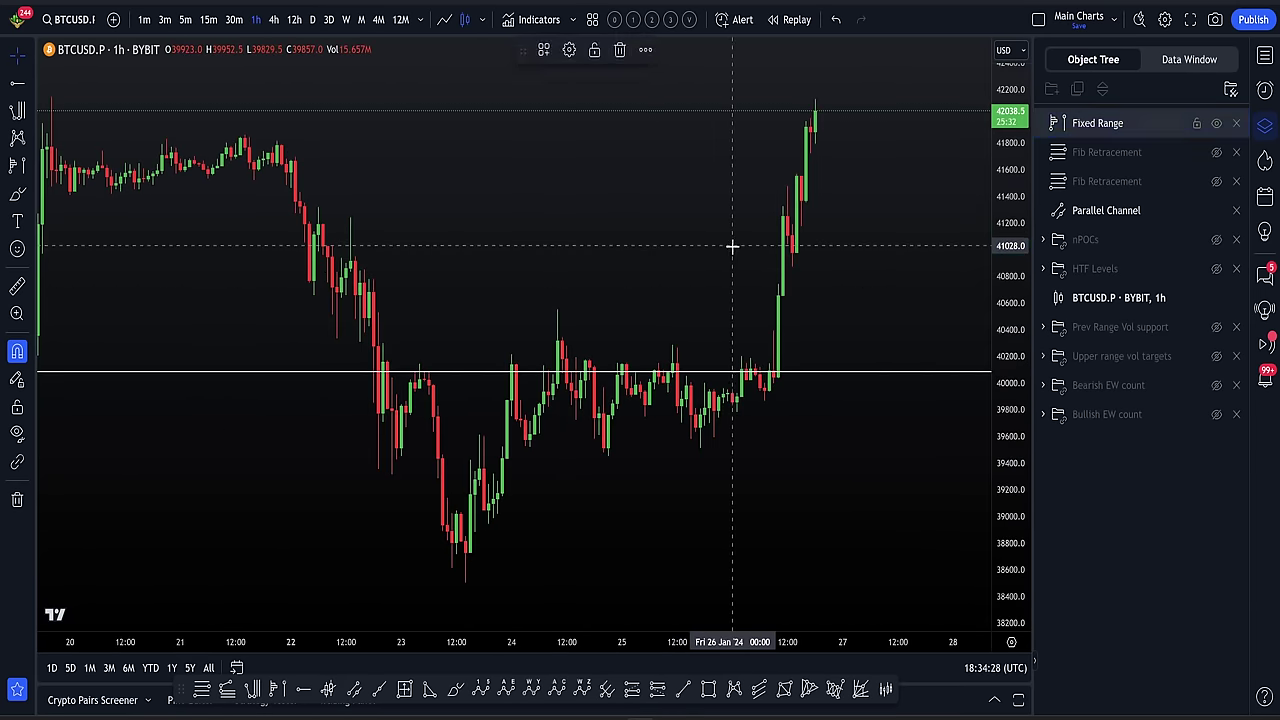
pyautogui.scroll(-3, 734, 246)
pyautogui.moveTo(843, 294); pyautogui.dragTo(677, 321)
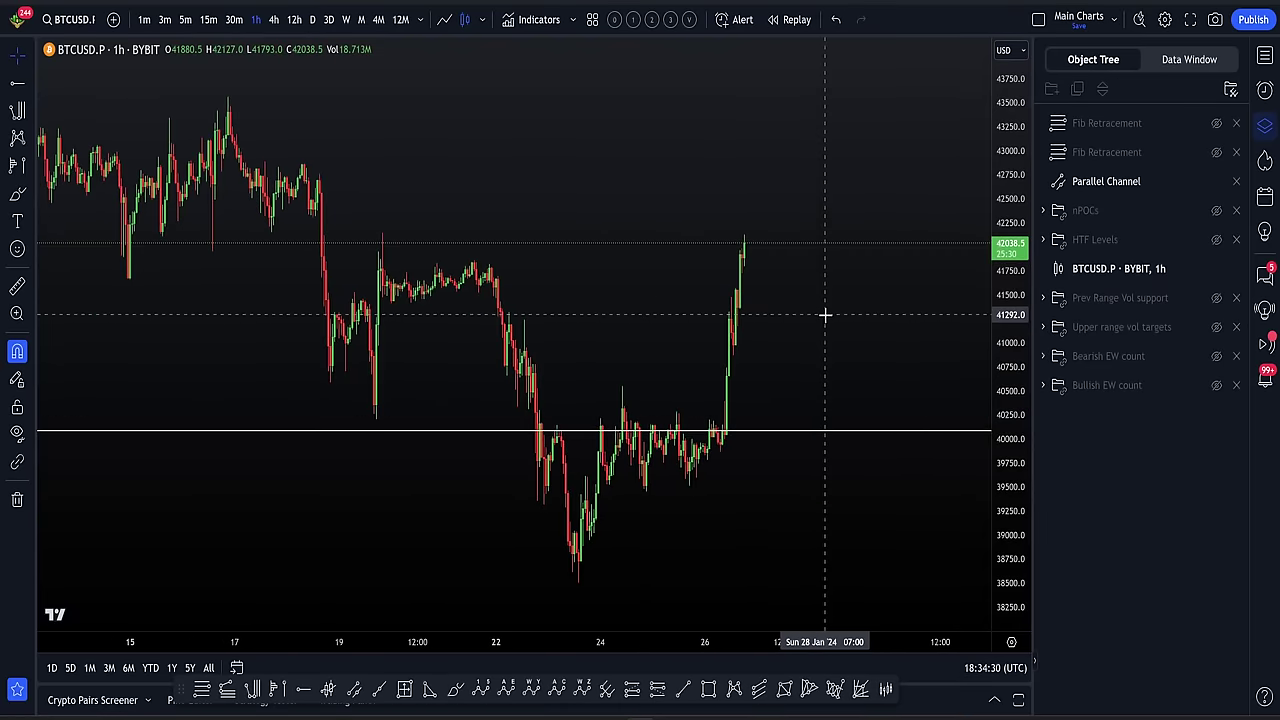
# Switch to the 4-hour chart, auto-fit the price scale and pan to earlier candles
pyautogui.moveTo(826, 314); pyautogui.dragTo(742, 320)
pyautogui.scroll(-3, 742, 320)
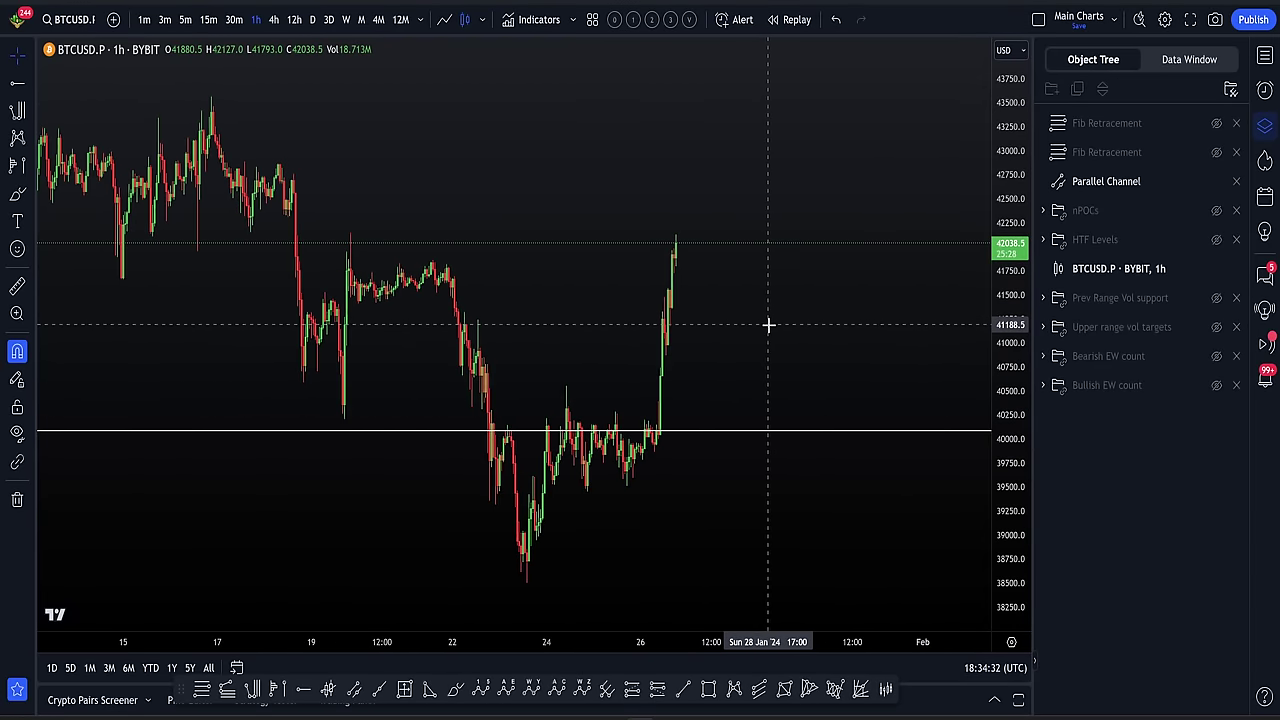
pyautogui.click(273, 19)
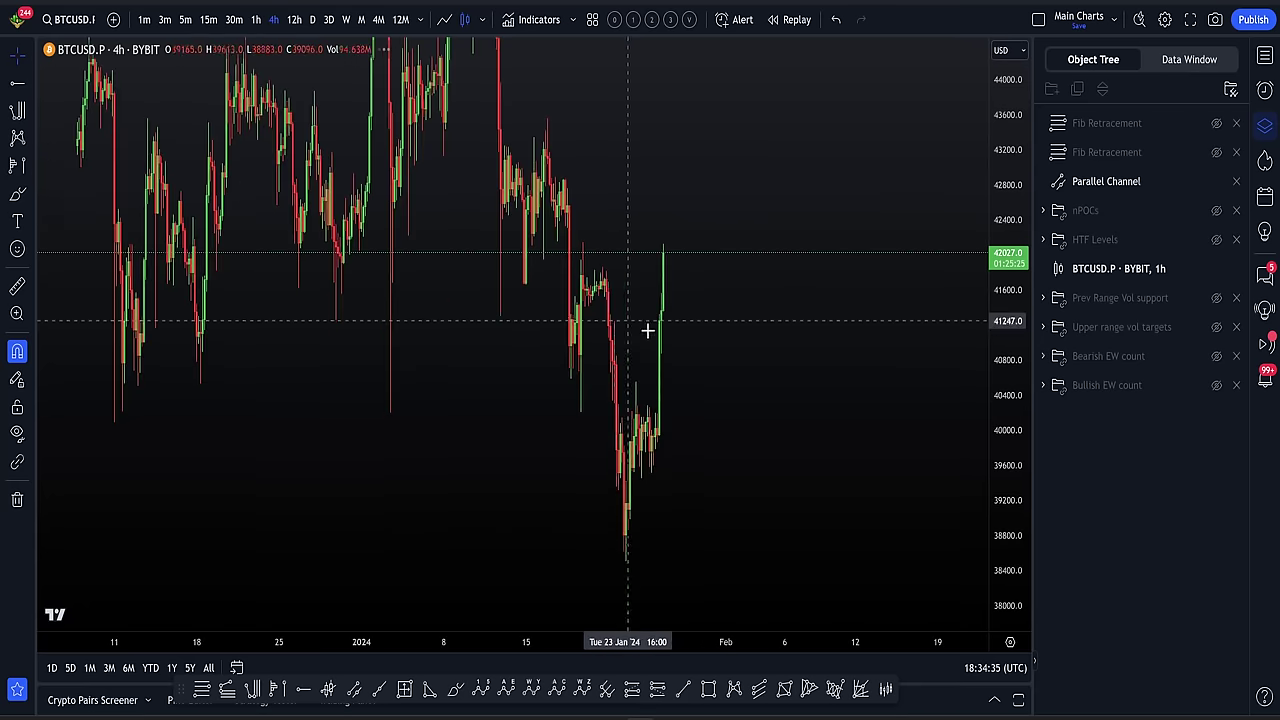
pyautogui.click(1010, 638)
pyautogui.moveTo(465, 280); pyautogui.dragTo(703, 368)
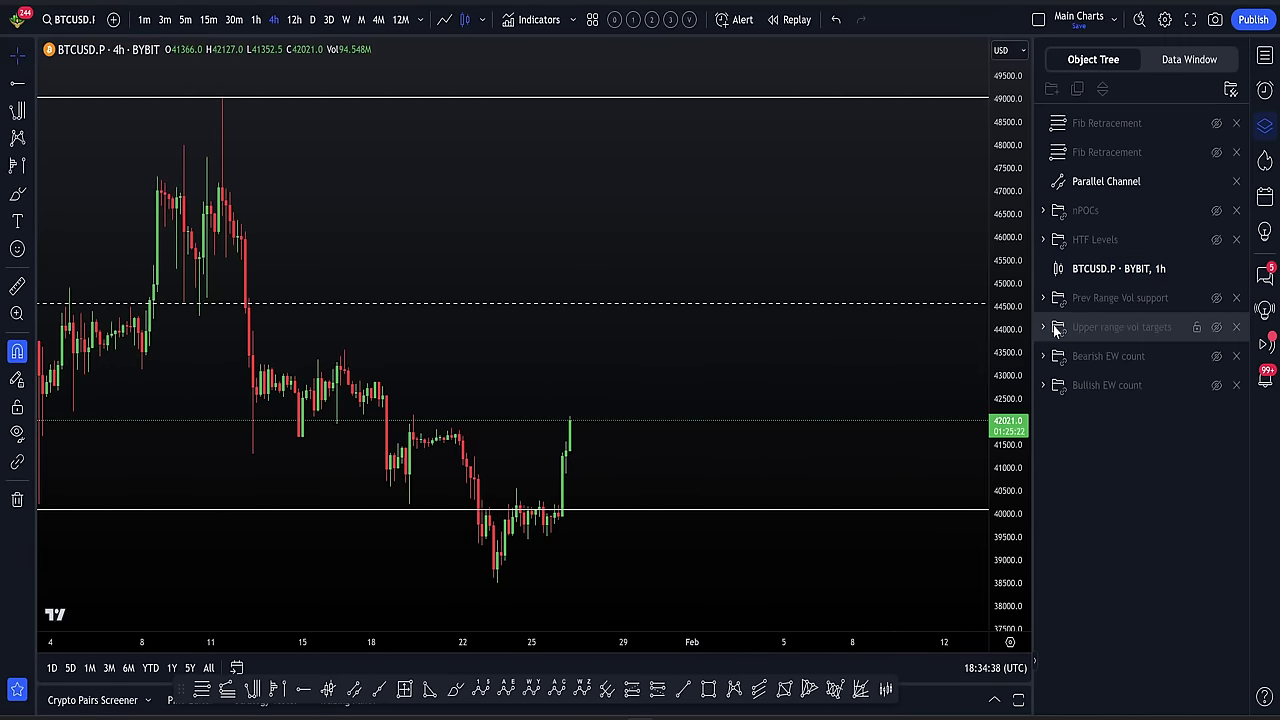
# Reveal the nPOCs and HTF Levels groups and frame their lines around current price
pyautogui.click(1216, 210)
pyautogui.click(1216, 239)
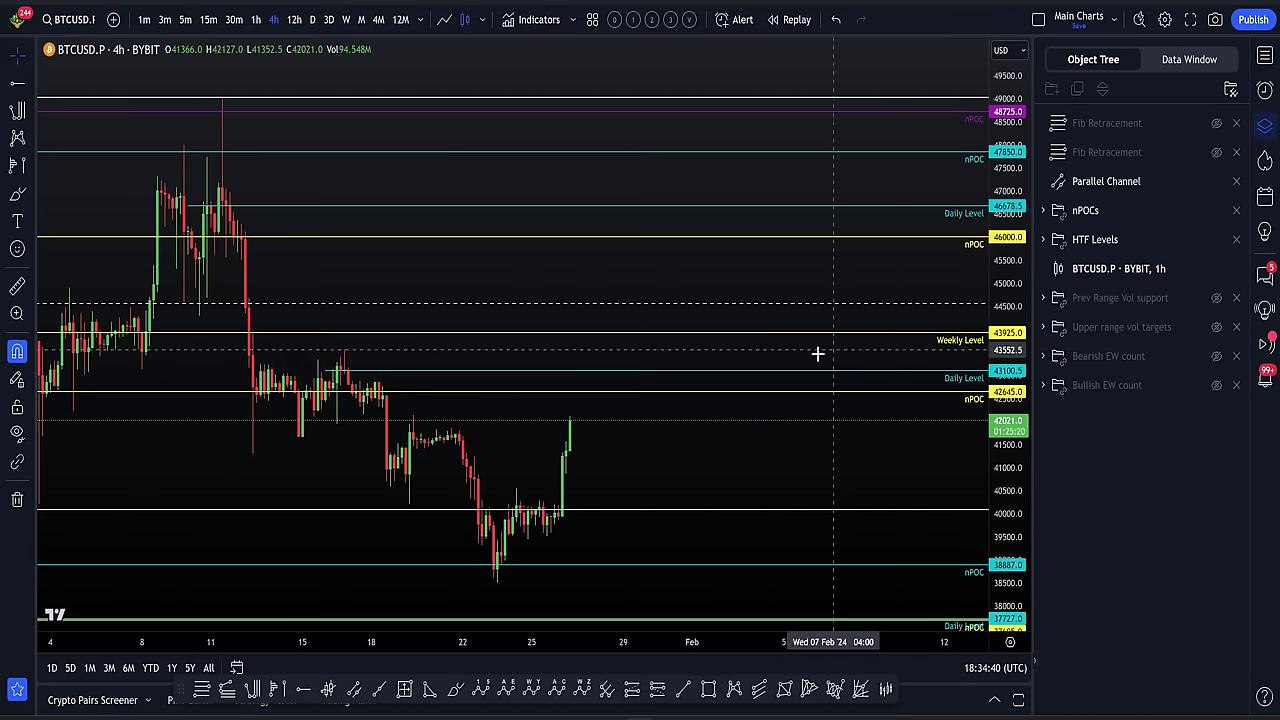
pyautogui.scroll(2, 940, 340)
pyautogui.moveTo(689, 537); pyautogui.dragTo(783, 424)
pyautogui.moveTo(1012, 437); pyautogui.dragTo(974, 486)
pyautogui.moveTo(790, 438); pyautogui.dragTo(800, 469)
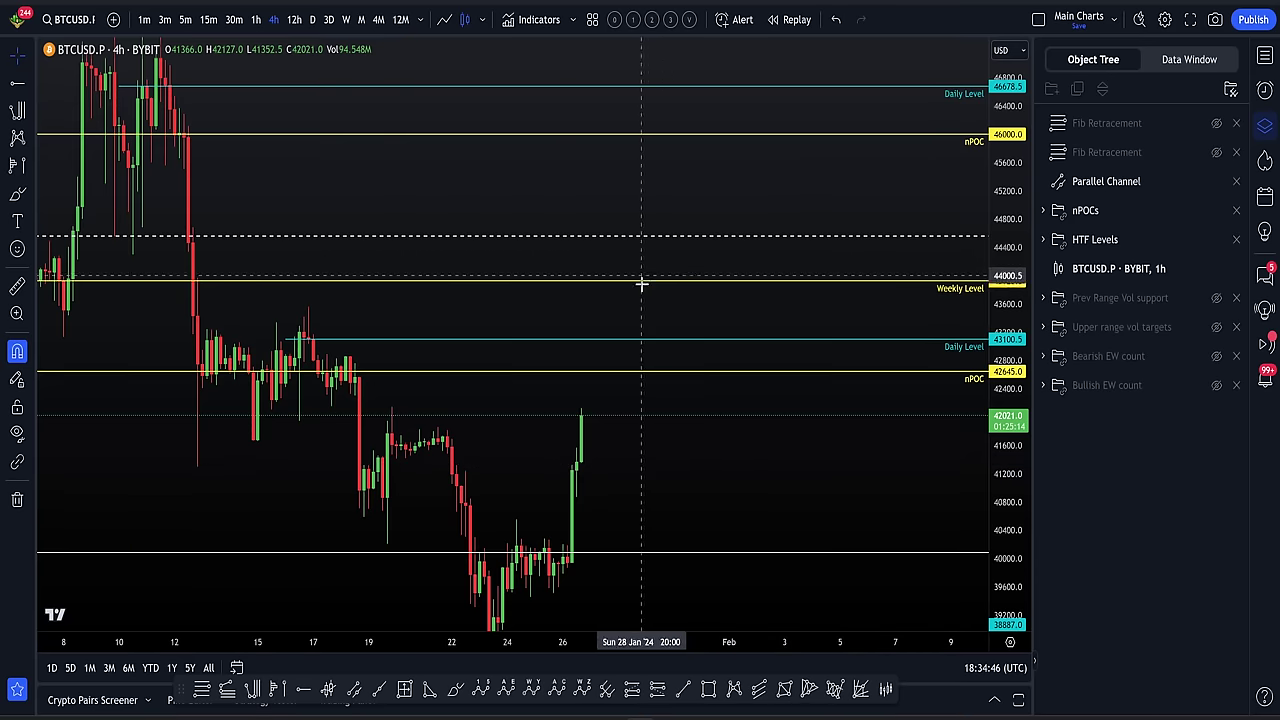
pyautogui.scroll(3, 880, 465)
pyautogui.scroll(2, 900, 478)
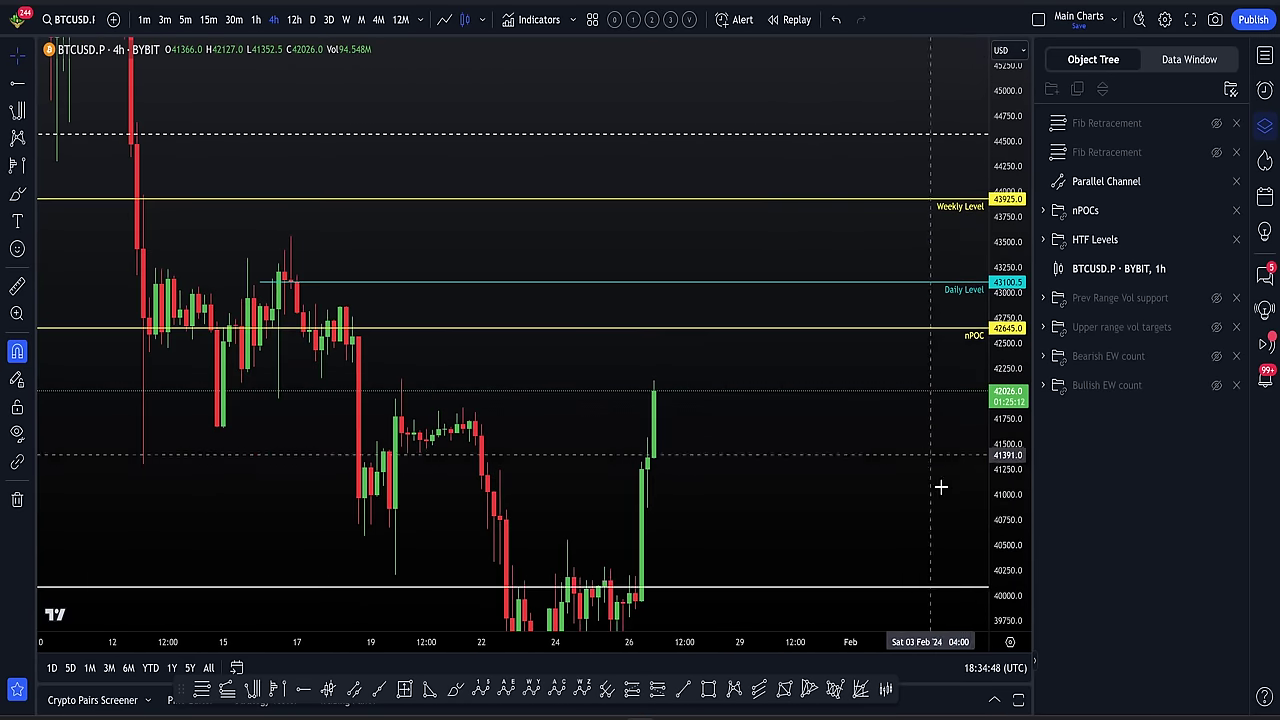
pyautogui.scroll(-2, 1002, 618)
pyautogui.moveTo(920, 534); pyautogui.dragTo(777, 483)
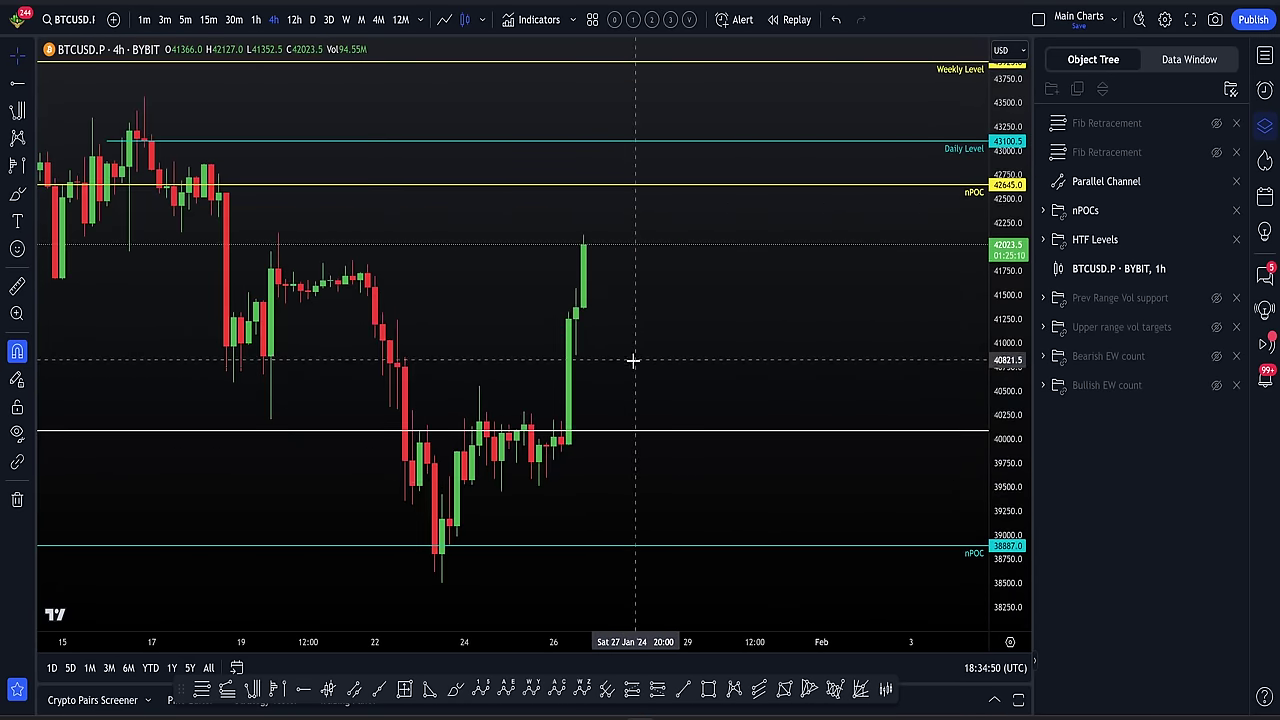
pyautogui.moveTo(686, 191); pyautogui.dragTo(683, 193)
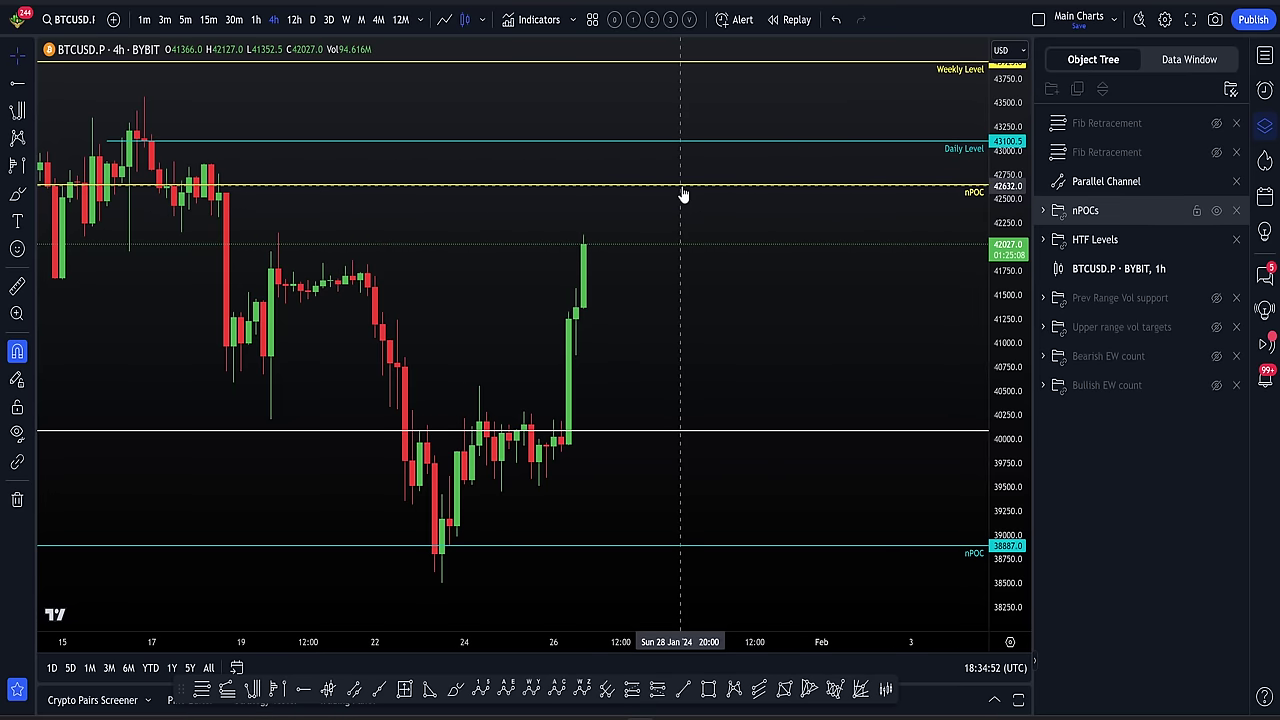
# Undo the accidental shift of the nPOC line on the TradingView chart
pyautogui.hotkey('ctrl', 'z')
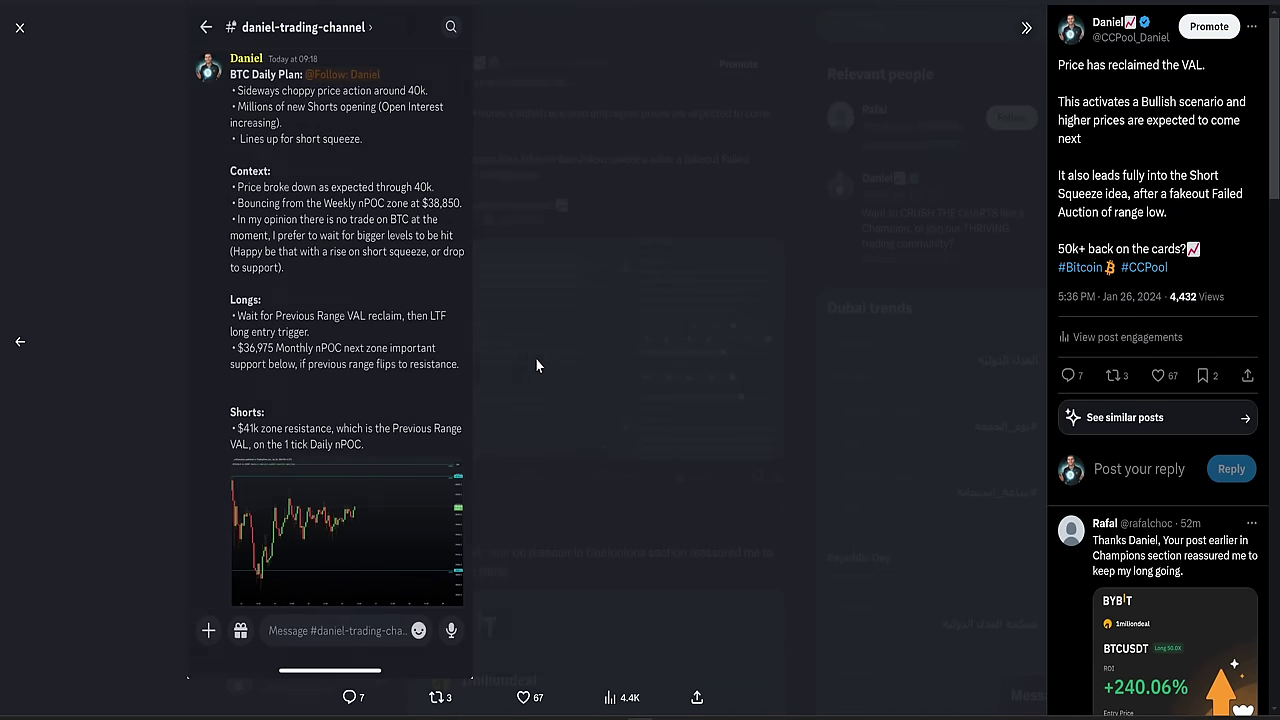
# Advance to the next Discord screenshot attached to the X post
pyautogui.press('Right')
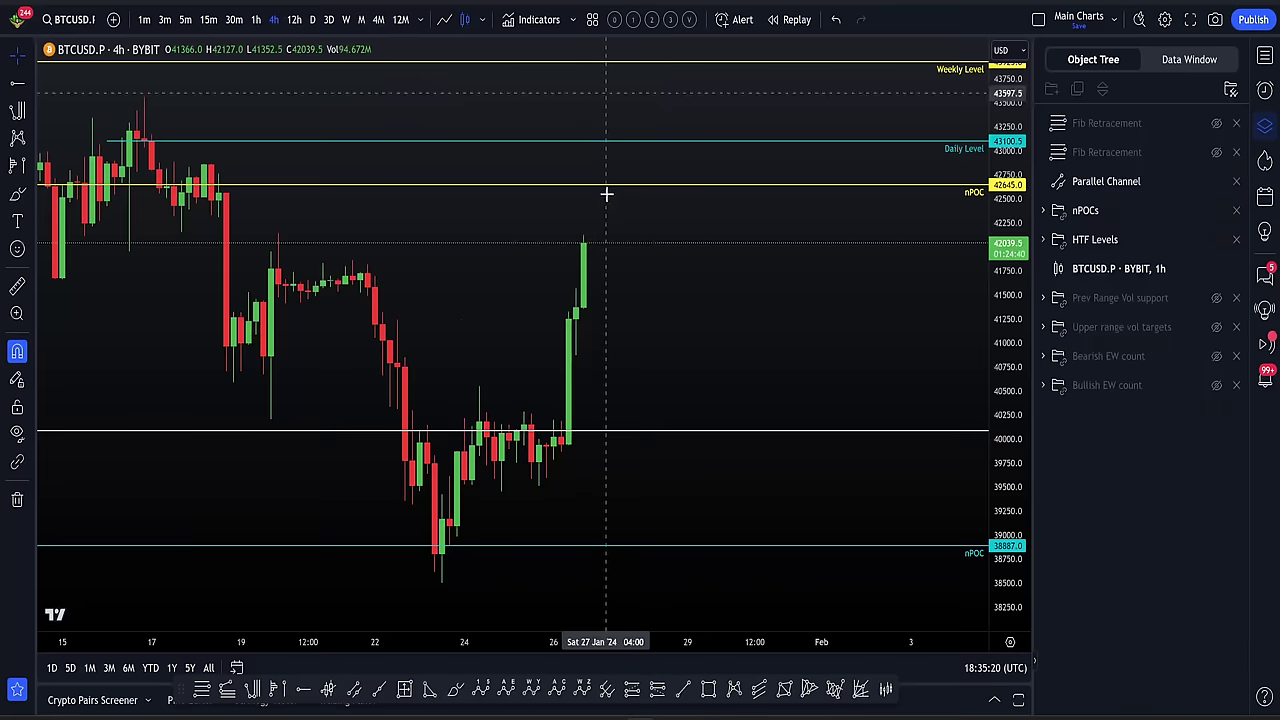
# Sketch a freehand brush path from the last candle up toward the 42,645 nPOC
pyautogui.moveTo(614, 283); pyautogui.dragTo(637, 297)
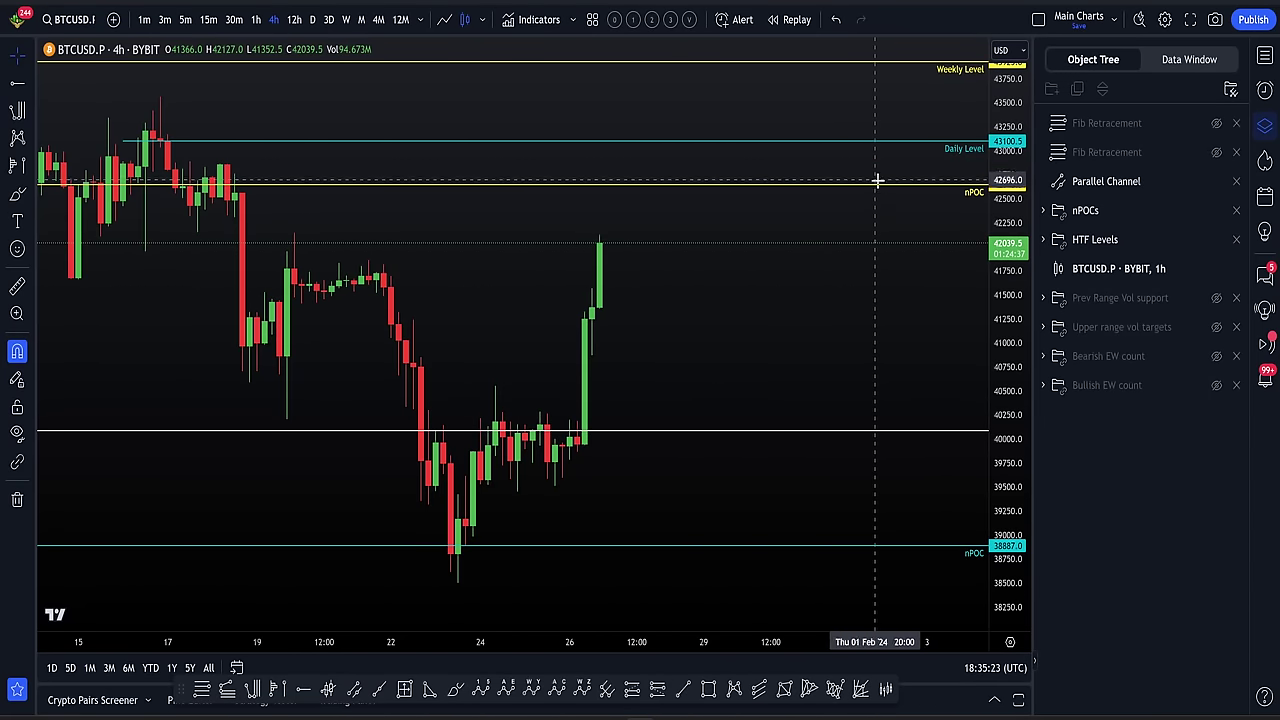
pyautogui.click(455, 689)
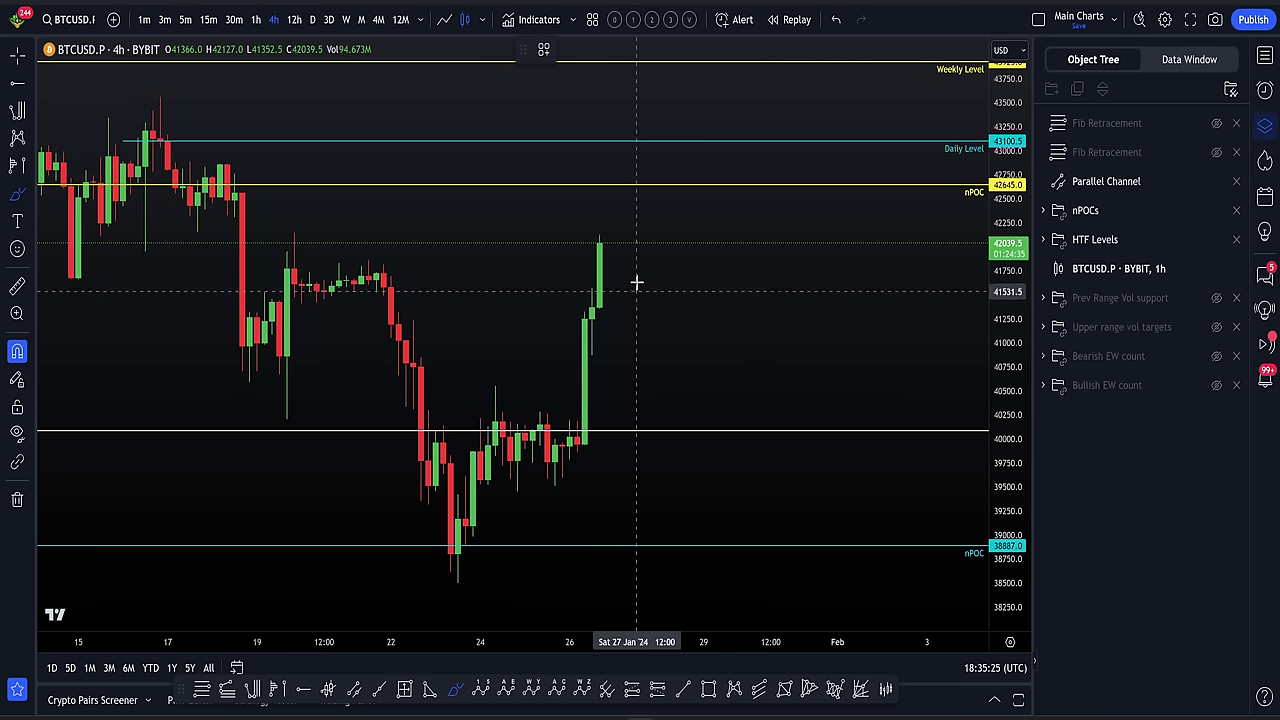
pyautogui.moveTo(622, 250); pyautogui.dragTo(642, 228)
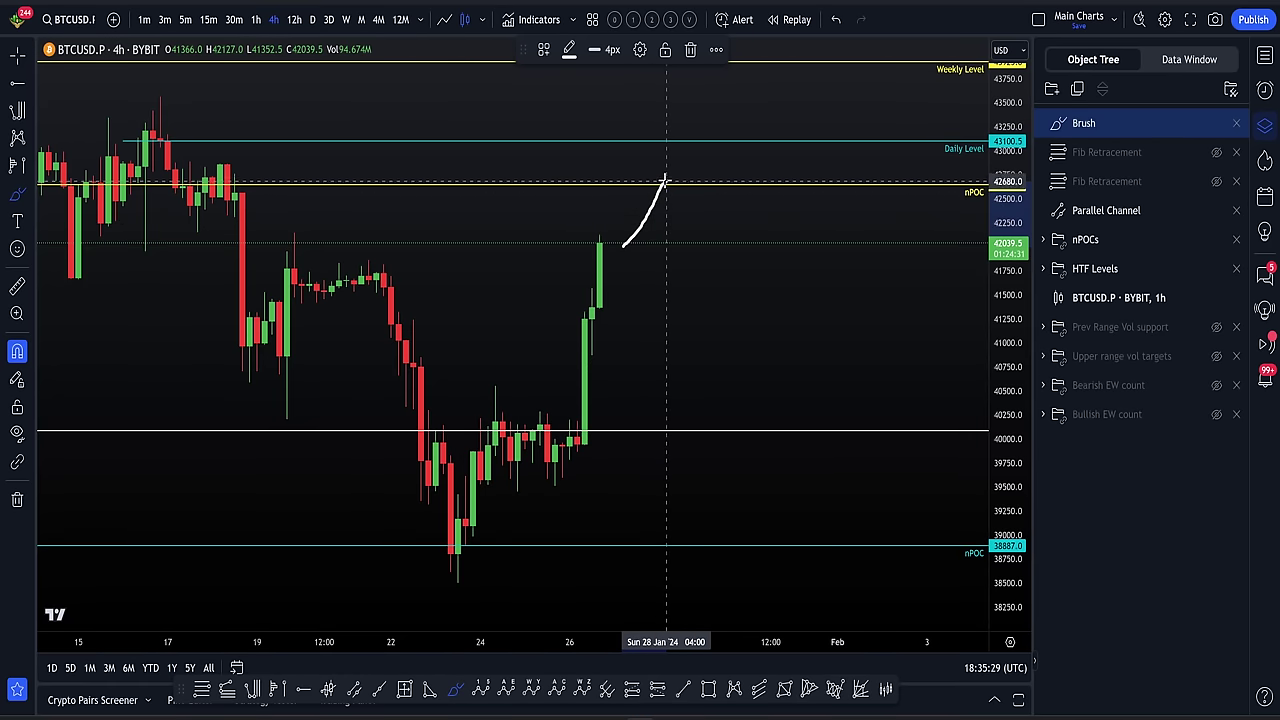
pyautogui.moveTo(673, 167); pyautogui.dragTo(681, 188)
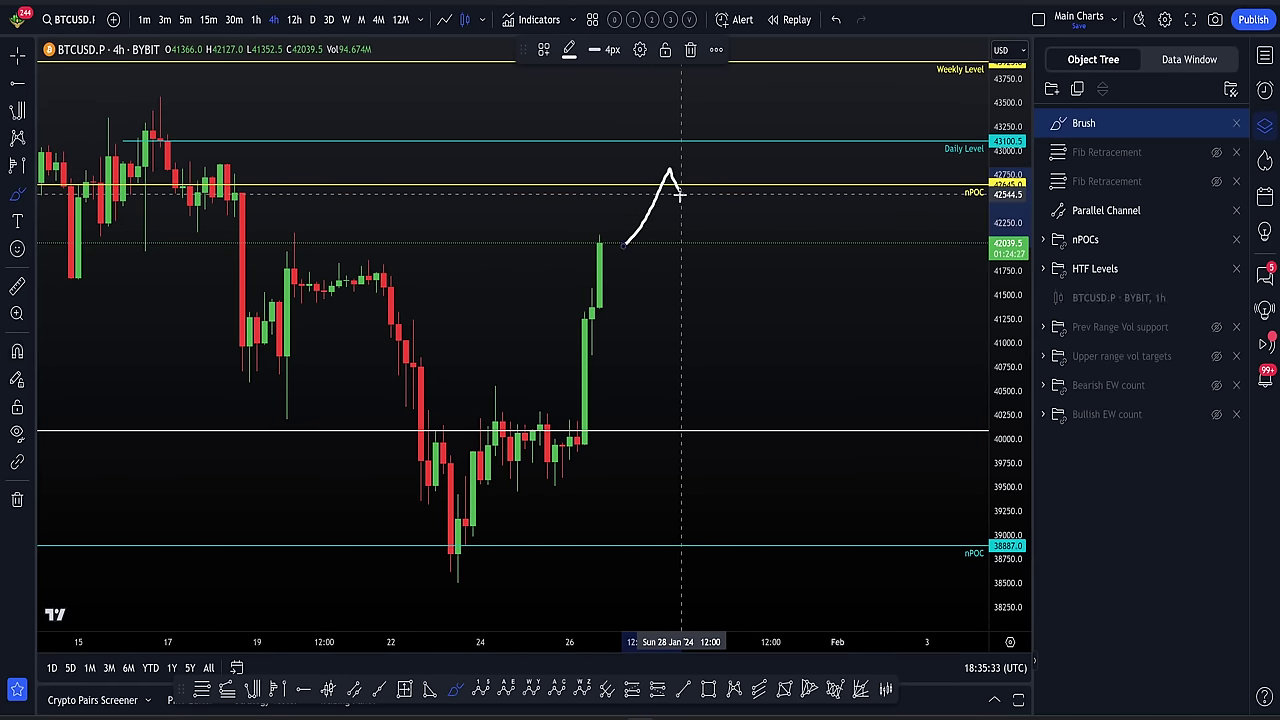
pyautogui.hotkey('ctrl', 'z')
pyautogui.moveTo(631, 240)
pyautogui.mouseDown()
pyautogui.moveTo(664, 208)
pyautogui.moveTo(670, 172)
pyautogui.moveTo(685, 197)
pyautogui.moveTo(698, 172)
pyautogui.mouseUp()
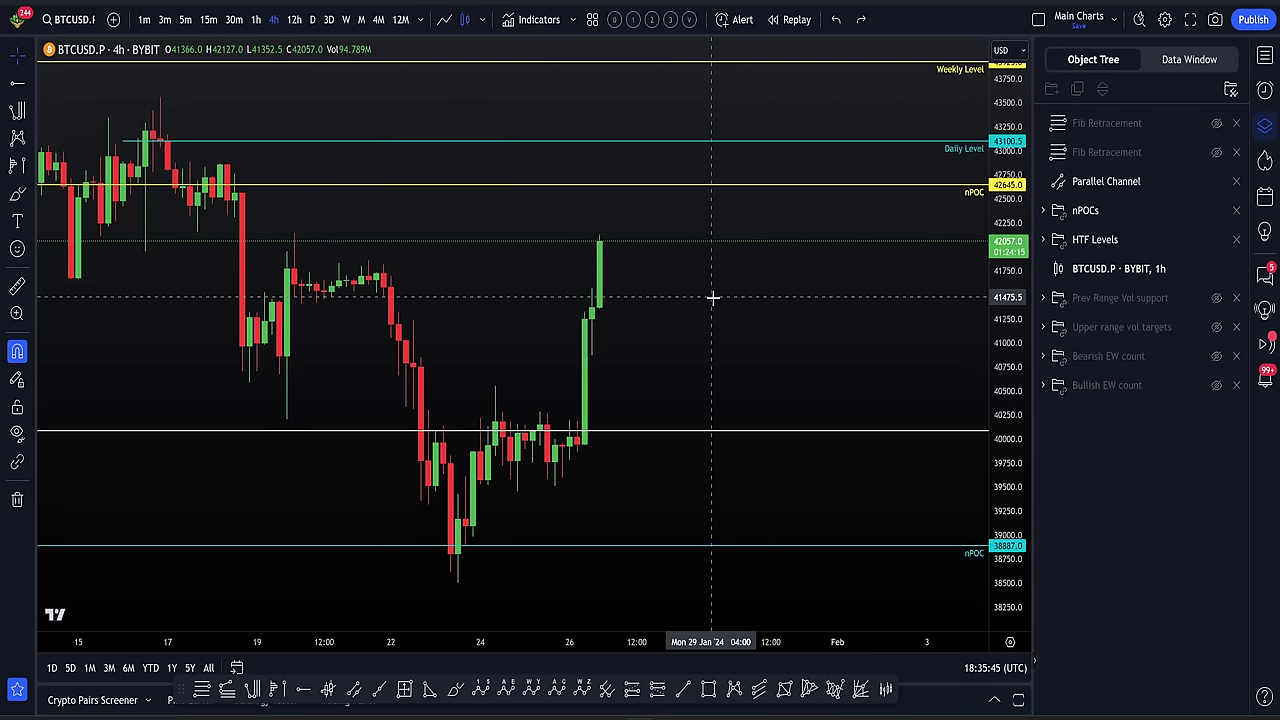
# Hide the nPOCs and HTF Levels drawing groups in the Object Tree
pyautogui.scroll(-2, 797, 340)
pyautogui.scroll(2, 792, 400)
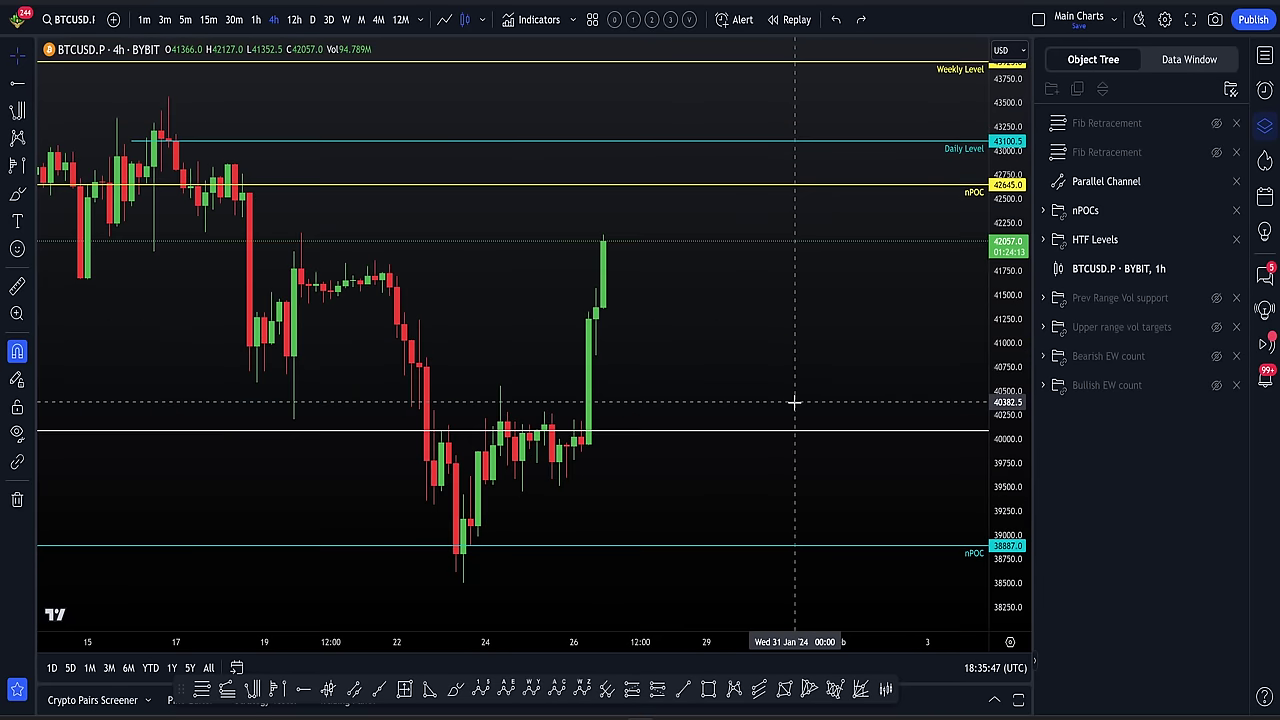
pyautogui.rightClick(787, 374)
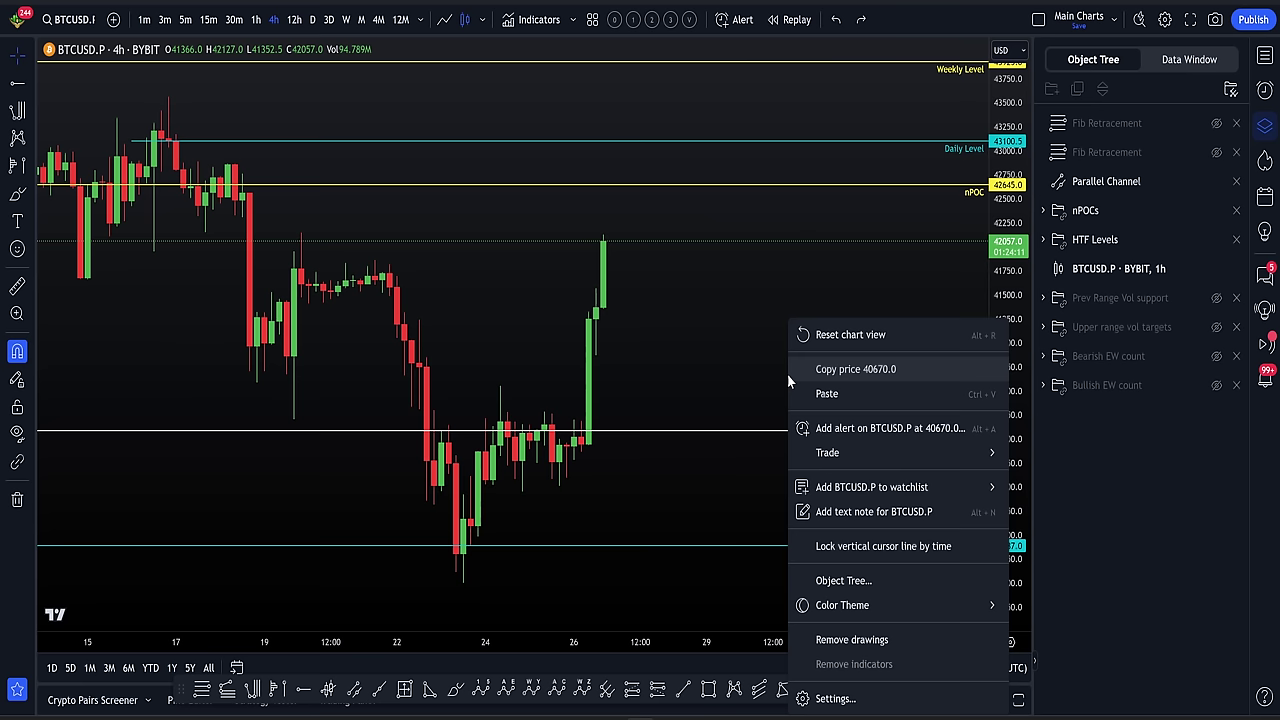
pyautogui.click(755, 334)
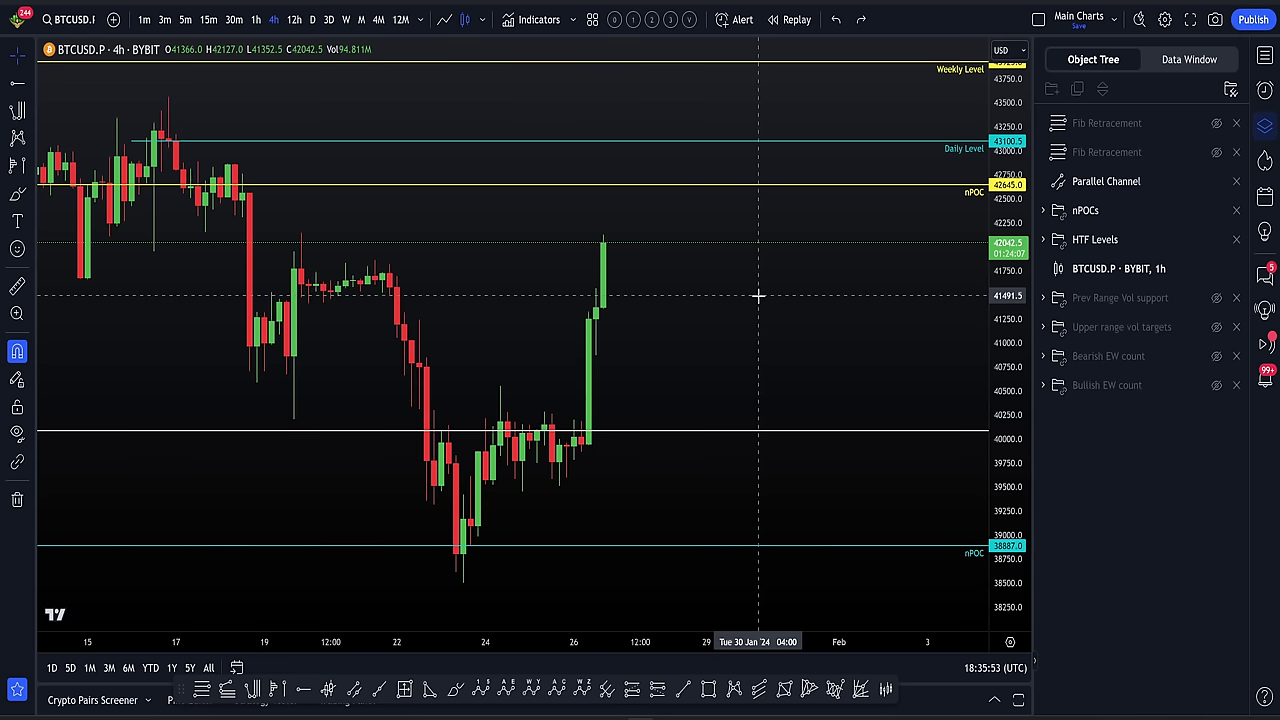
pyautogui.scroll(-1, 743, 297)
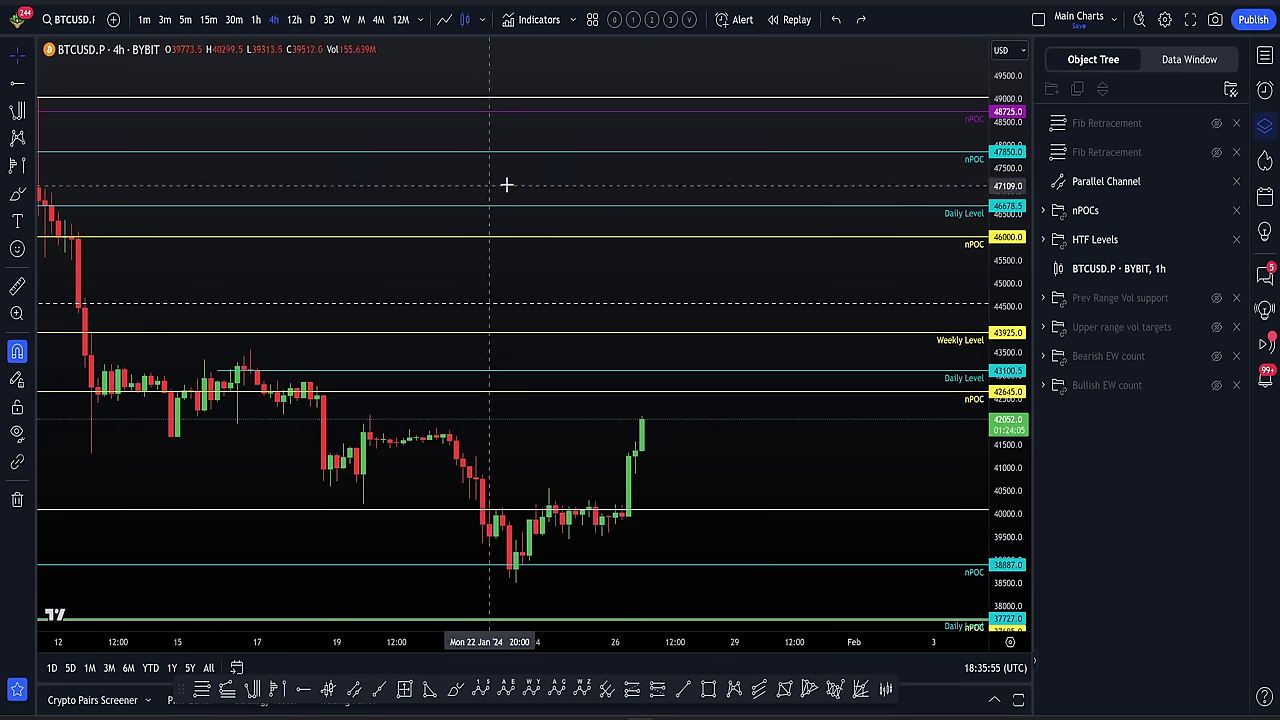
pyautogui.click(1216, 210)
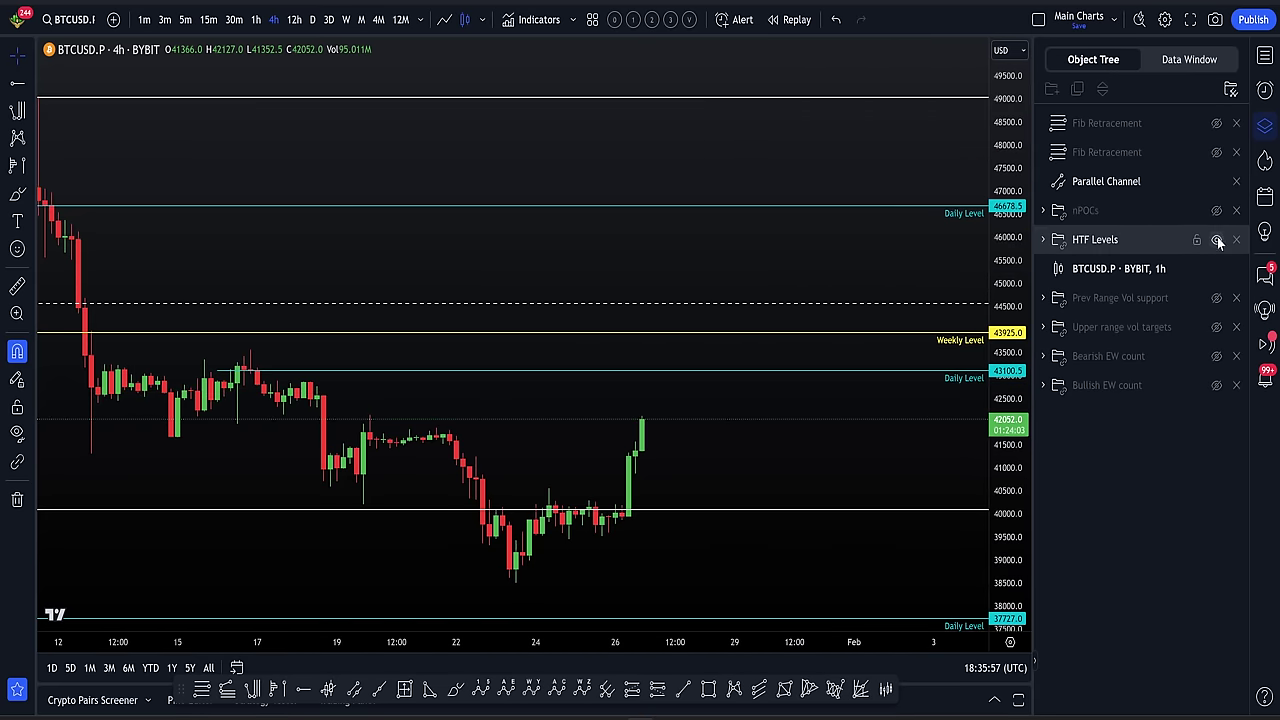
pyautogui.click(1216, 239)
# Zoom out and pan the 4h chart to show candles back to December
pyautogui.scroll(-1, 551, 506)
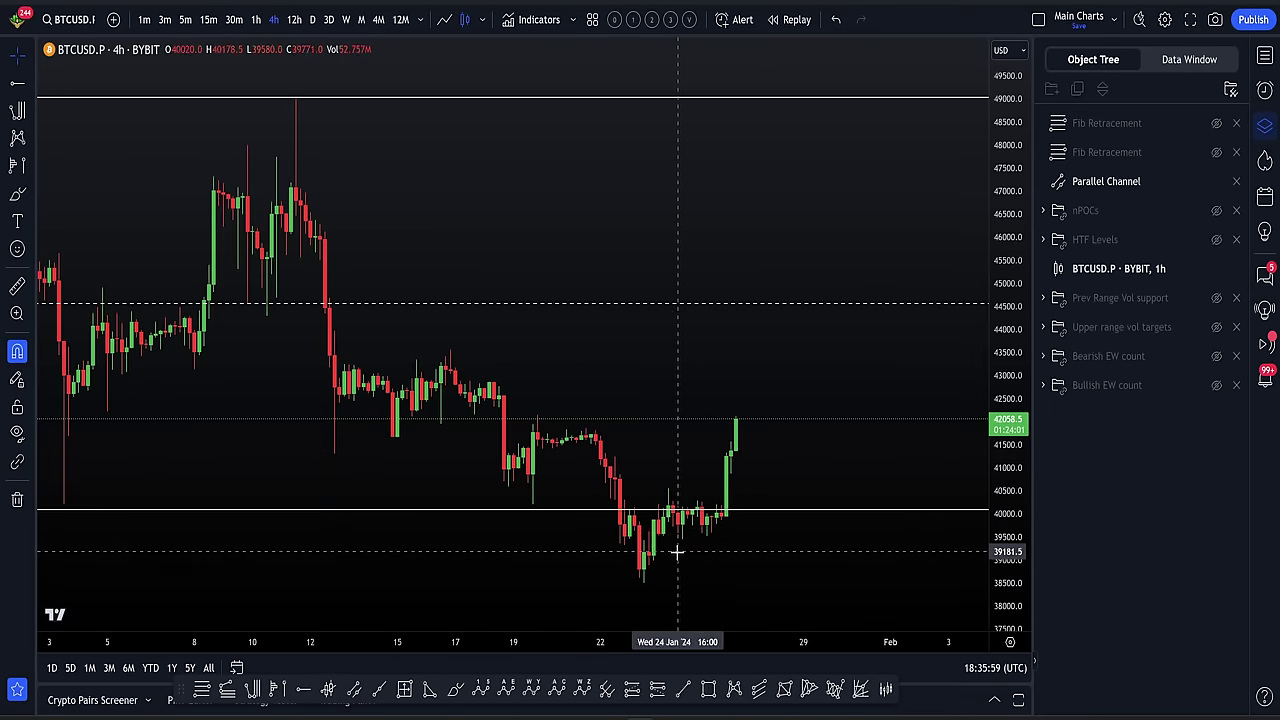
pyautogui.scroll(-2, 700, 560)
pyautogui.scroll(-2, 617, 557)
pyautogui.moveTo(679, 573); pyautogui.dragTo(630, 555)
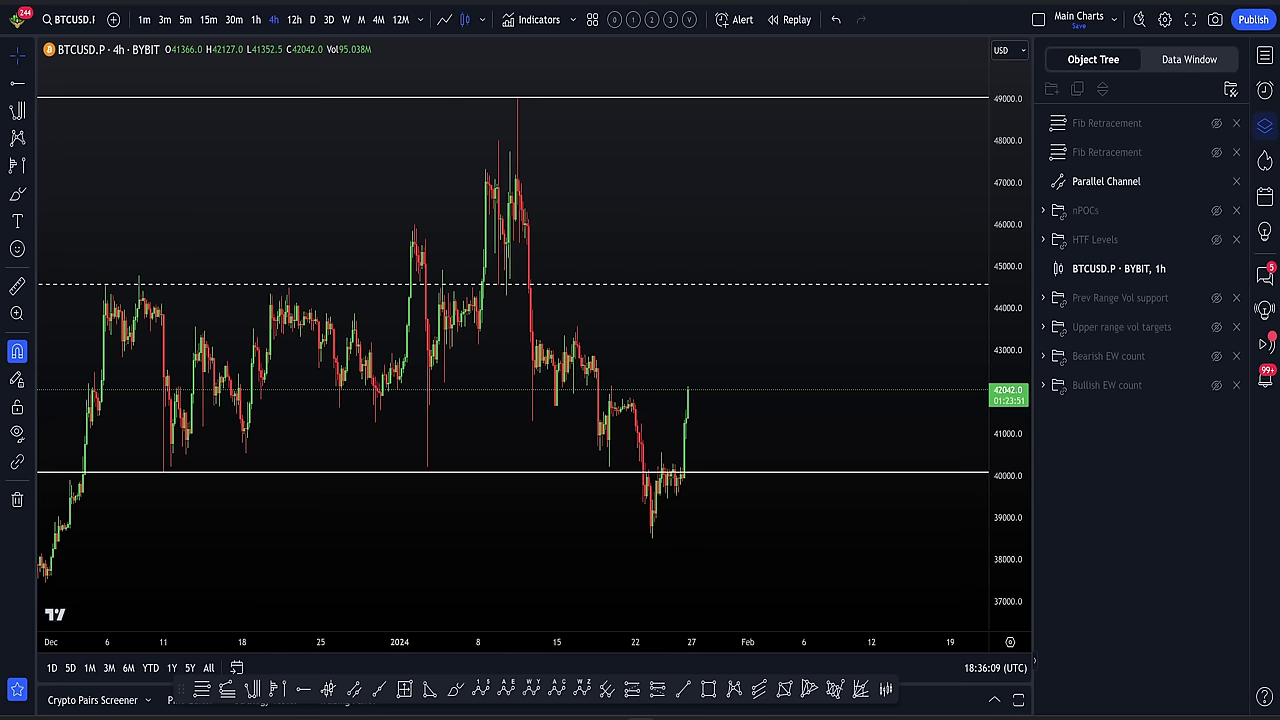
pyautogui.rightClick(882, 3)
pyautogui.click(532, 208)
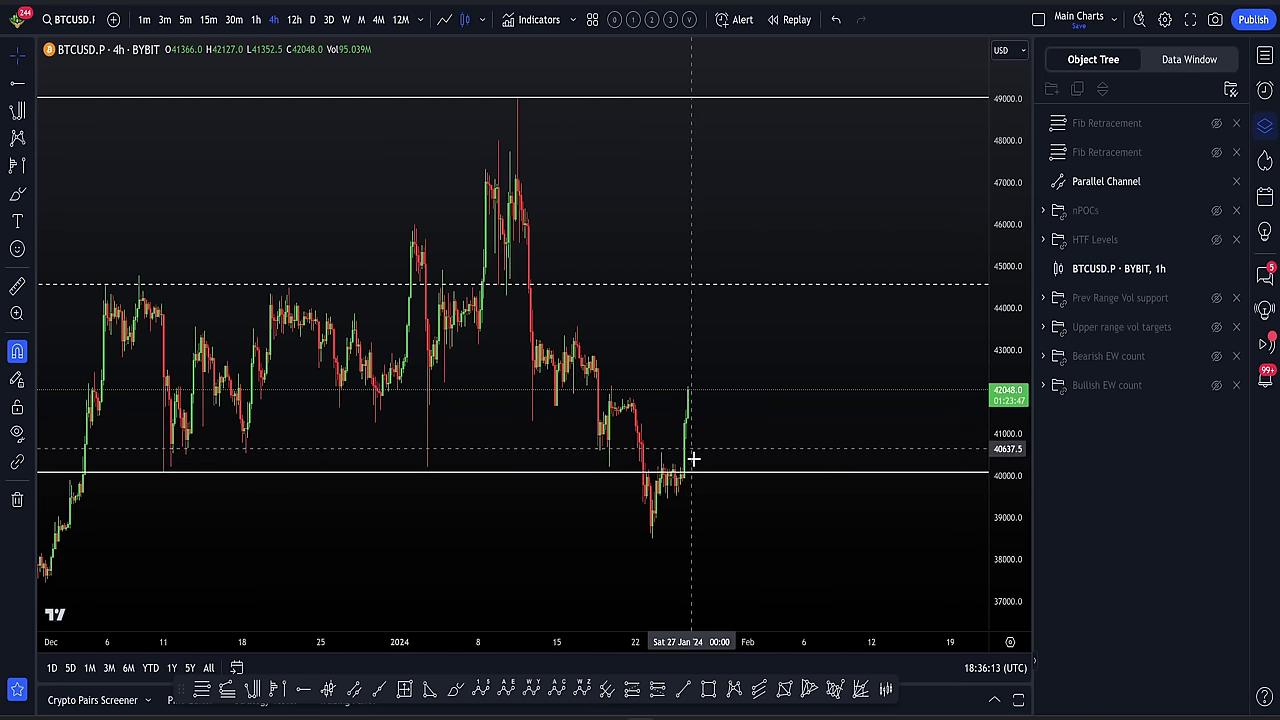
pyautogui.click(507, 99)
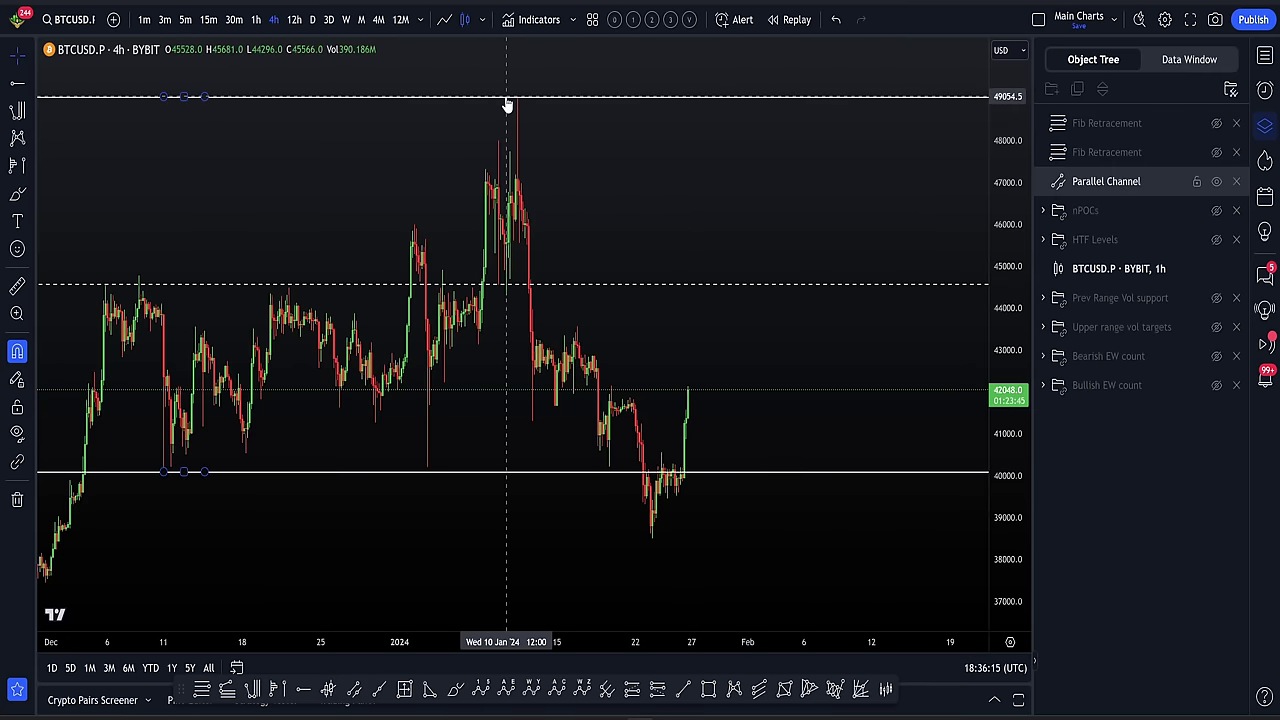
pyautogui.click(529, 174)
pyautogui.scroll(1, 580, 330)
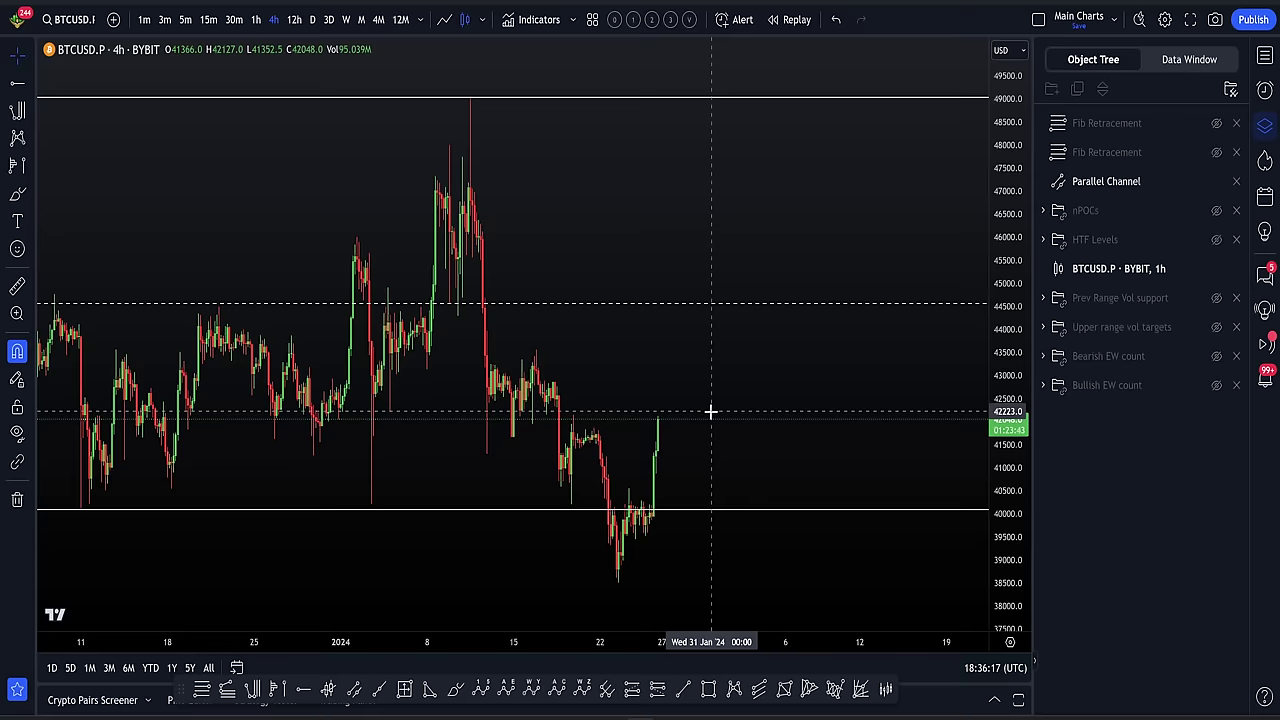
pyautogui.scroll(-1, 688, 481)
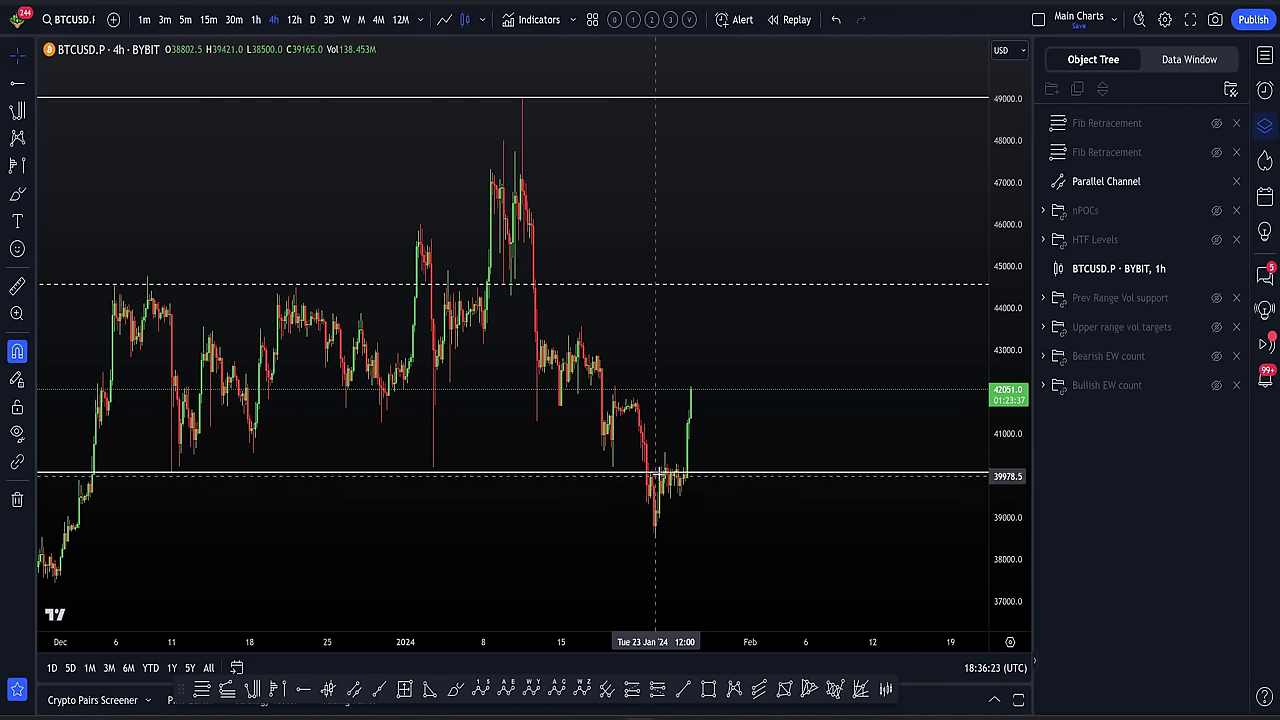
pyautogui.click(668, 474)
pyautogui.click(662, 430)
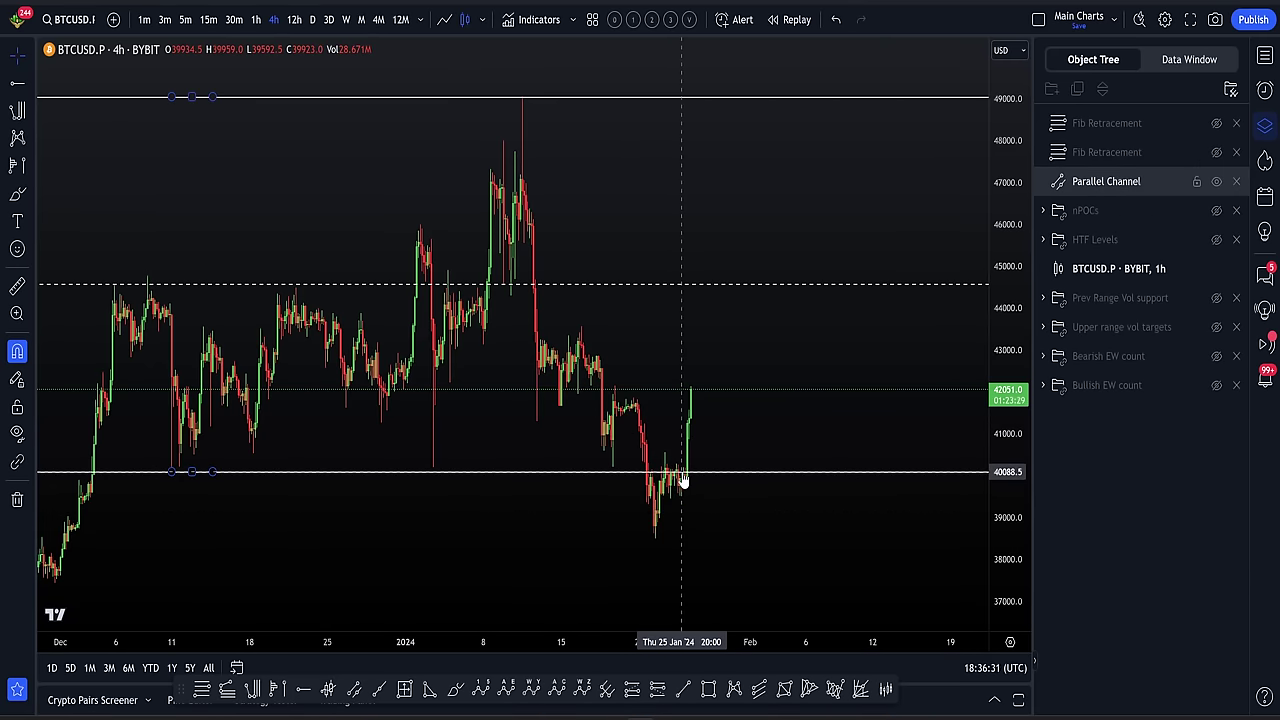
pyautogui.scroll(1, 682, 480)
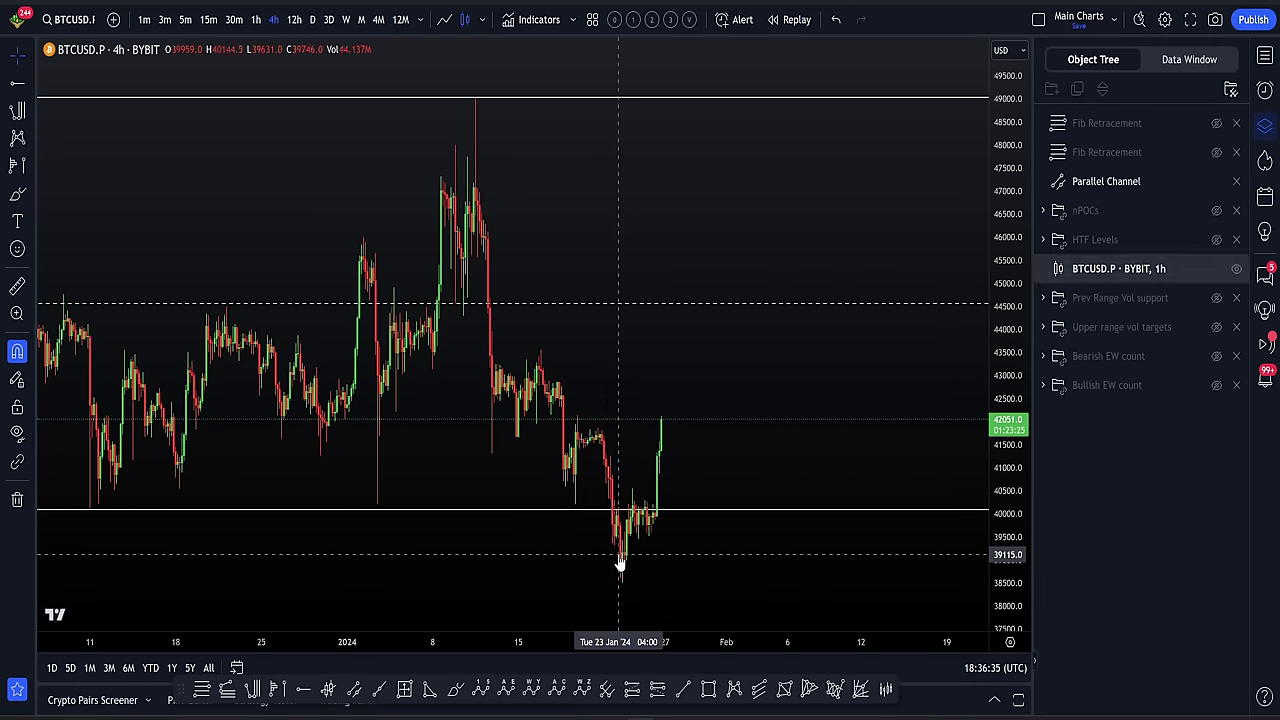
pyautogui.scroll(1, 580, 549)
pyautogui.scroll(1, 589, 516)
pyautogui.moveTo(589, 516); pyautogui.dragTo(677, 449)
pyautogui.scroll(2, 634, 457)
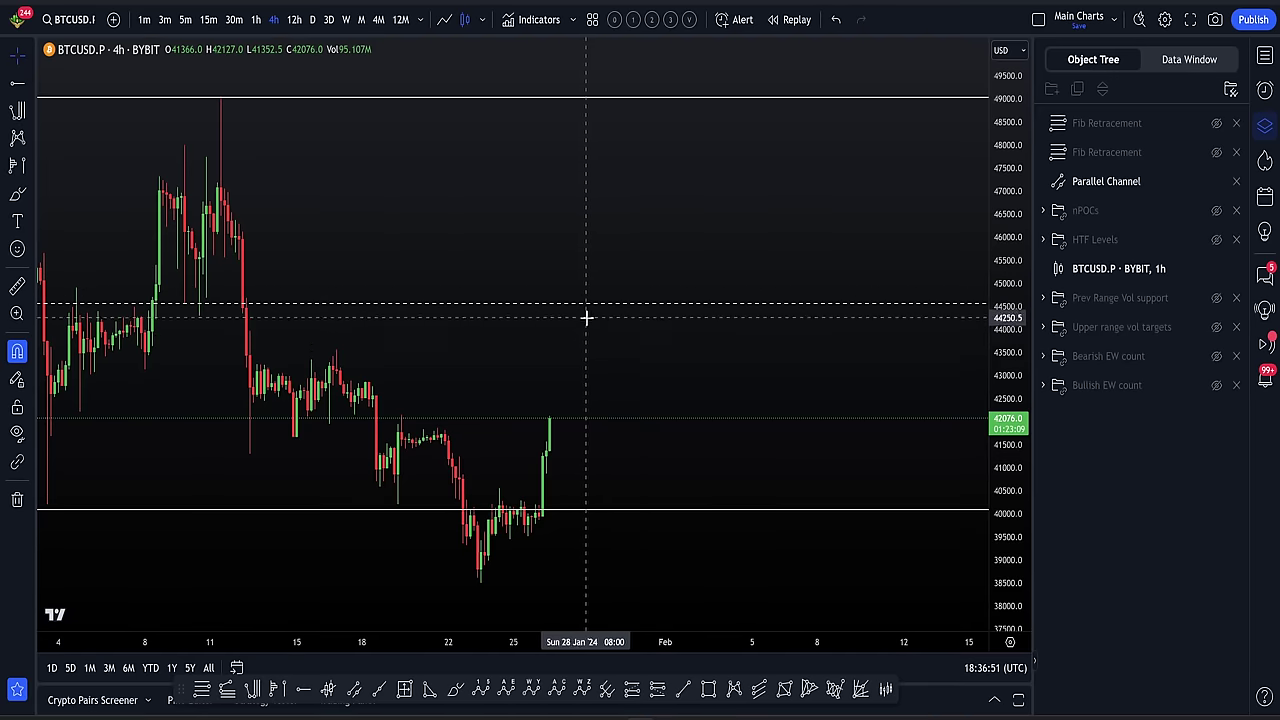
pyautogui.scroll(-3, 613, 338)
pyautogui.moveTo(969, 431); pyautogui.dragTo(711, 300)
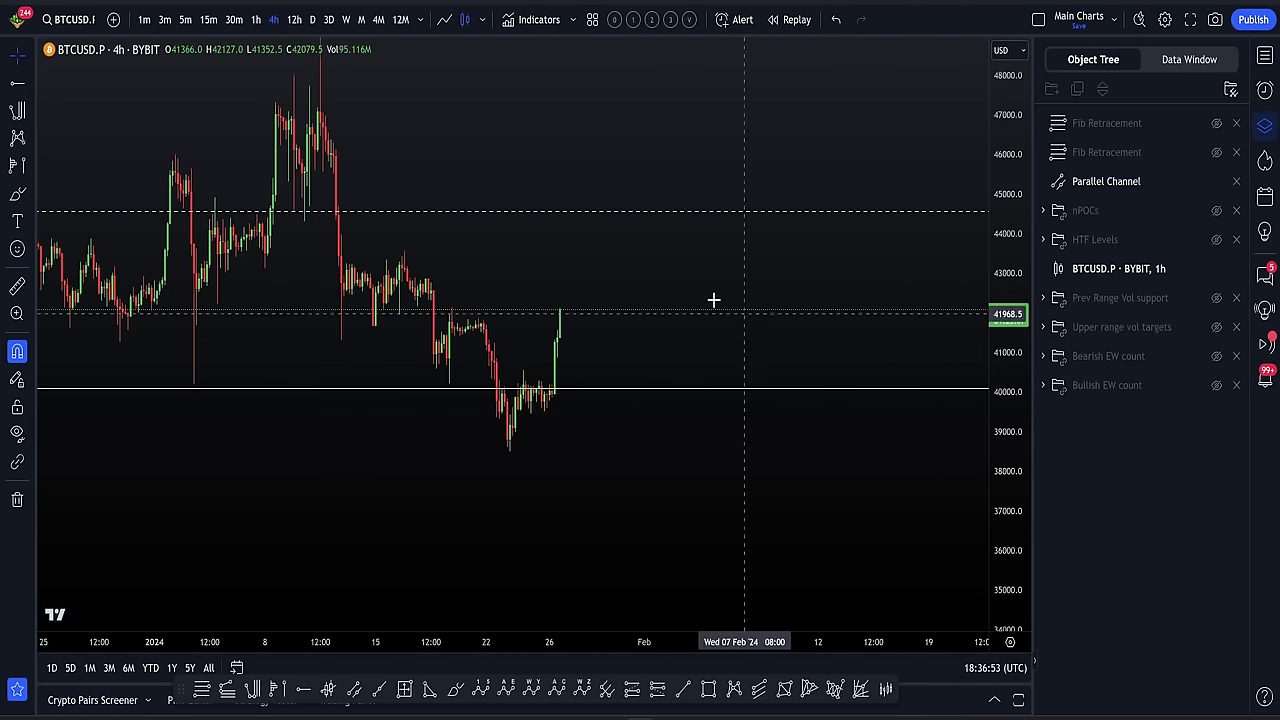
pyautogui.moveTo(554, 341); pyautogui.dragTo(626, 449)
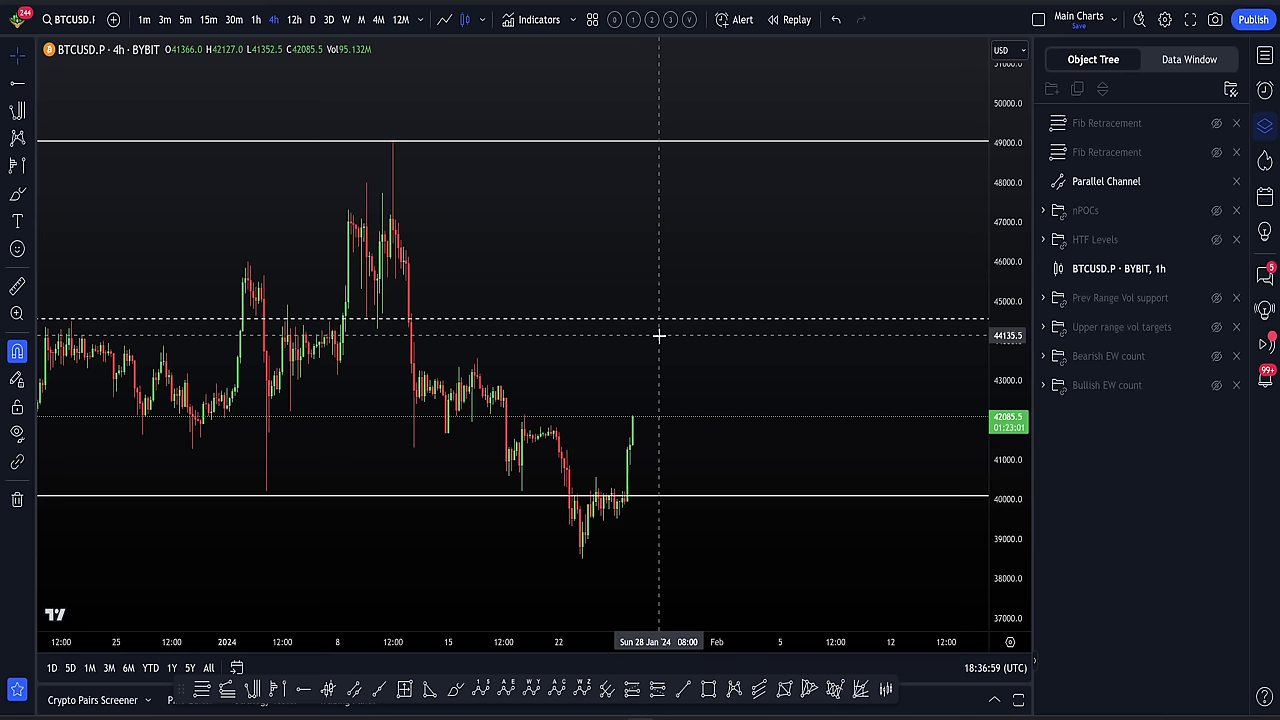
pyautogui.moveTo(659, 336); pyautogui.dragTo(634, 369)
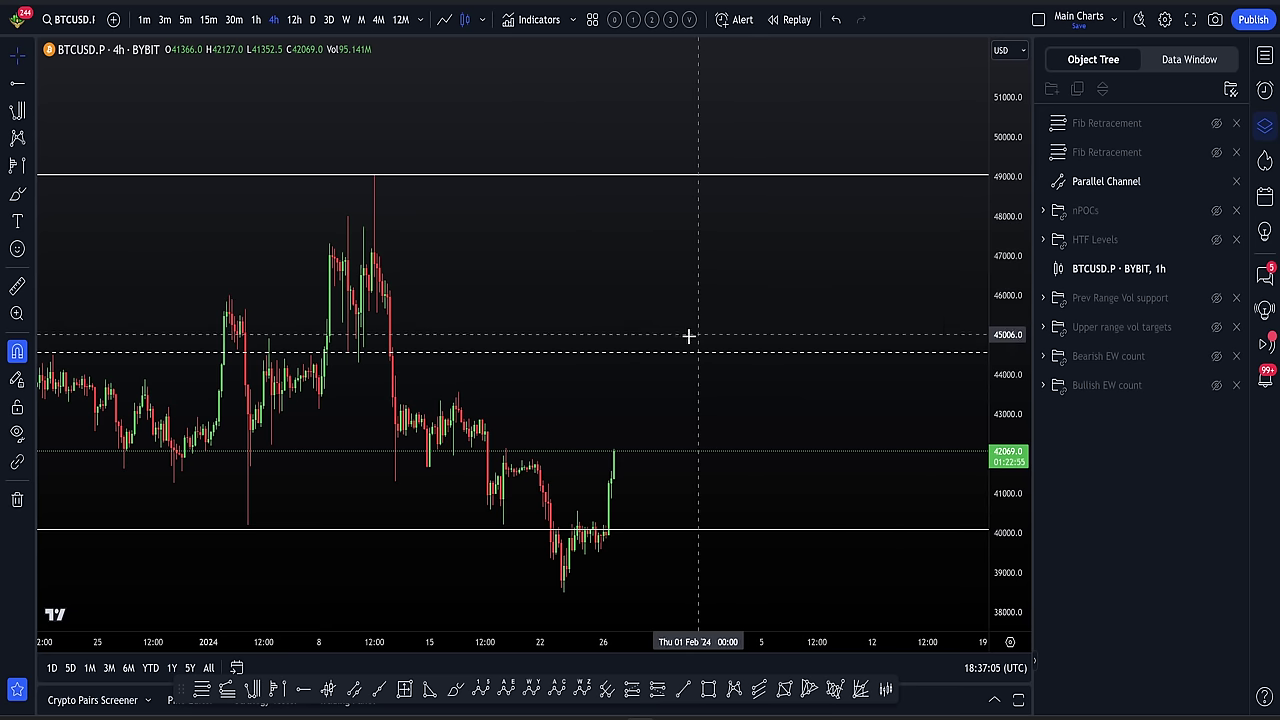
pyautogui.moveTo(694, 317); pyautogui.dragTo(671, 363)
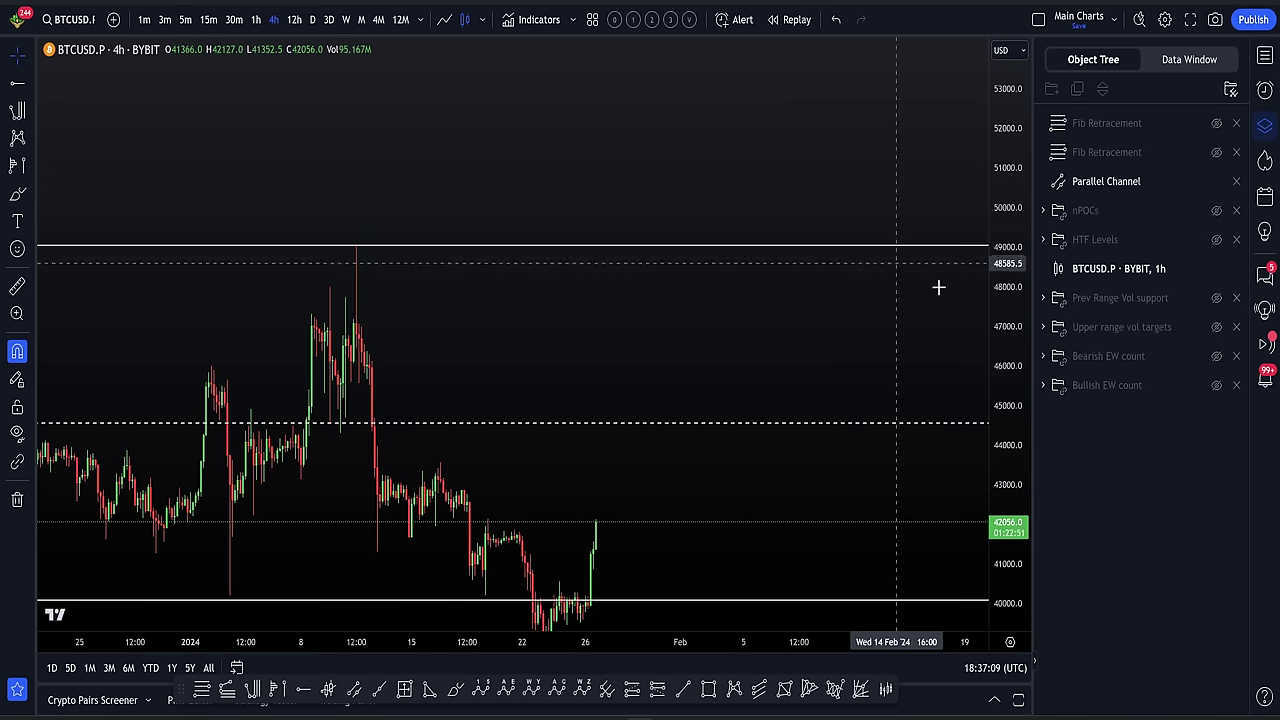
pyautogui.moveTo(998, 332); pyautogui.dragTo(968, 289)
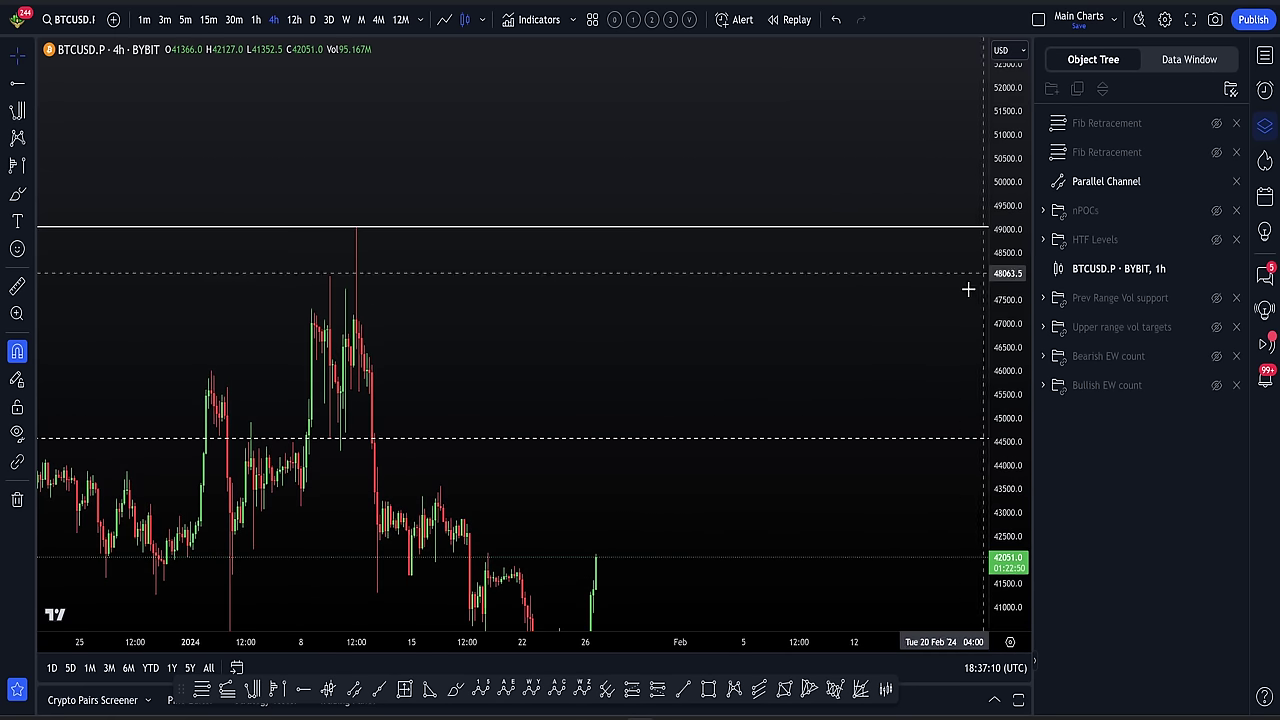
pyautogui.click(1216, 239)
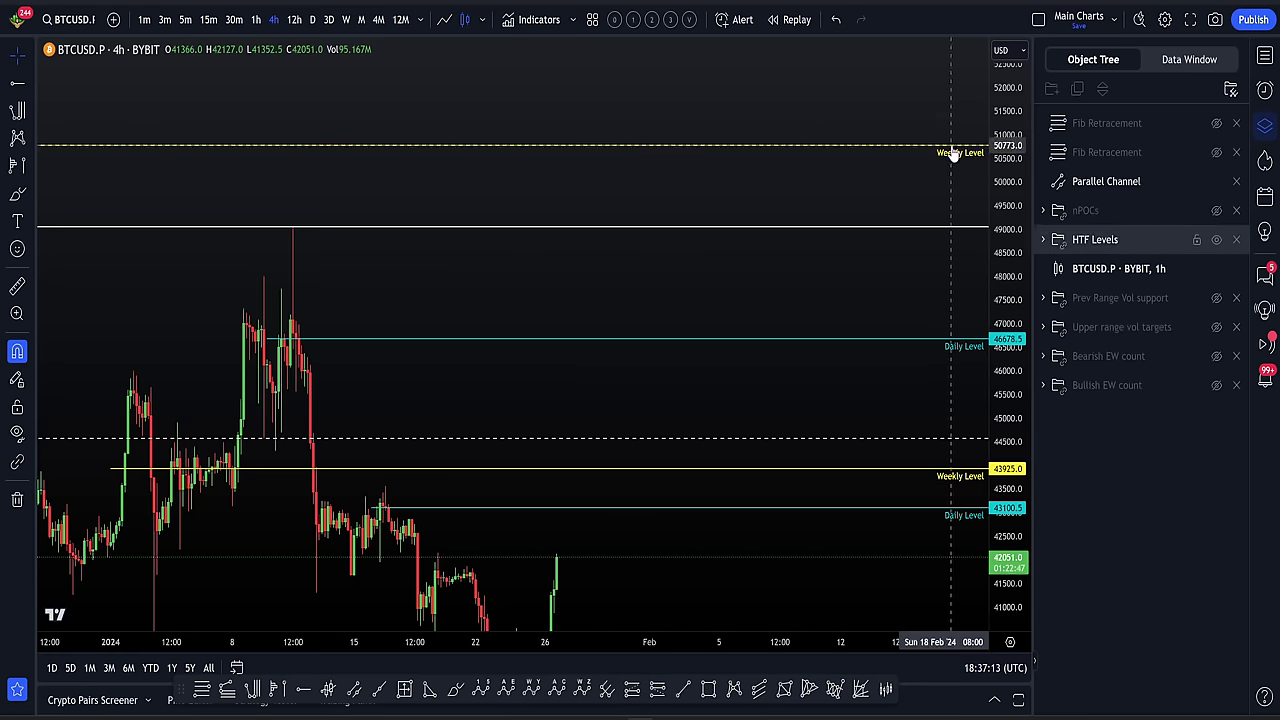
pyautogui.click(1216, 239)
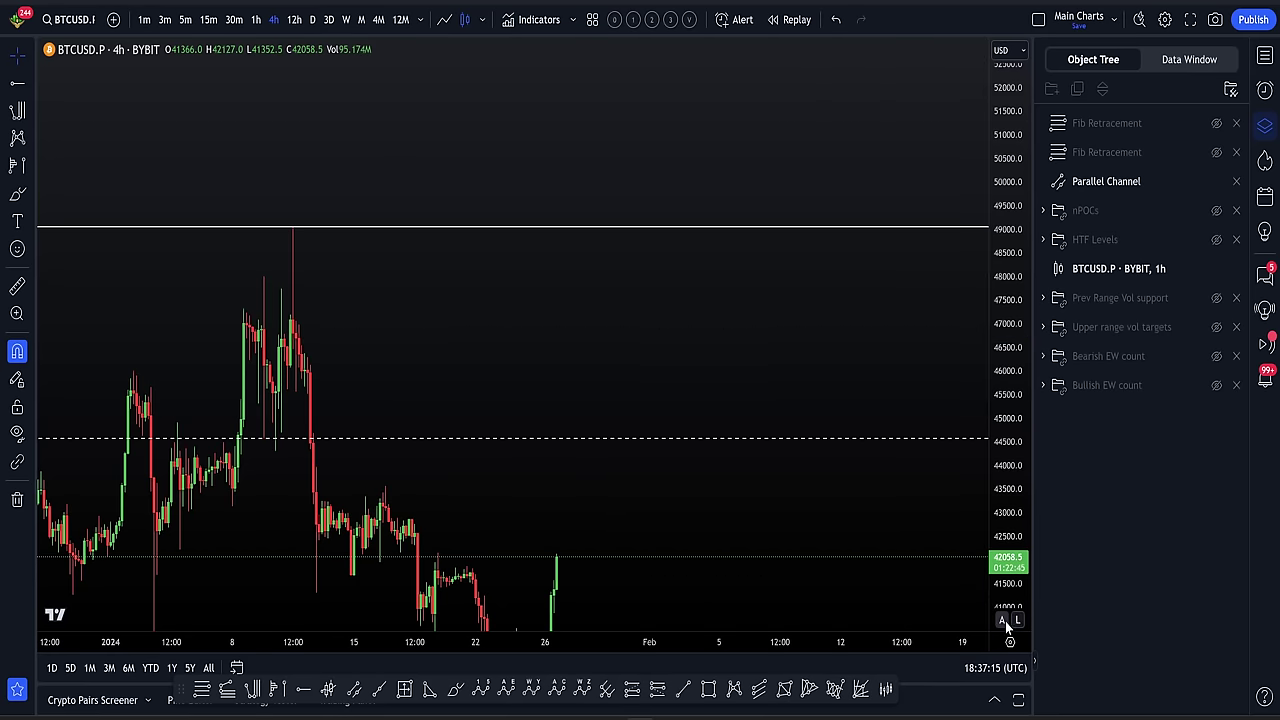
pyautogui.click(1005, 615)
pyautogui.scroll(-2, 716, 378)
pyautogui.scroll(-3, 823, 477)
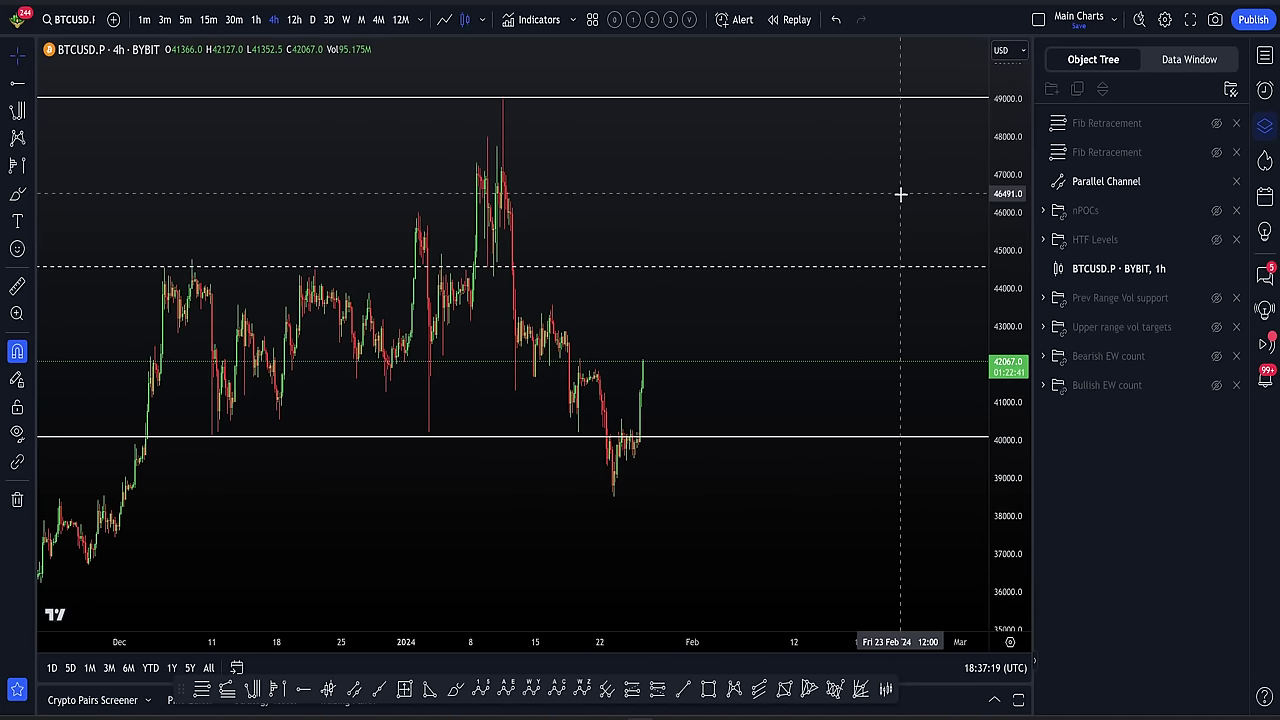
# Go to the ChartChampions member Dashboard, then browse the Video Library collections
pyautogui.hotkey('alt', 'Tab')
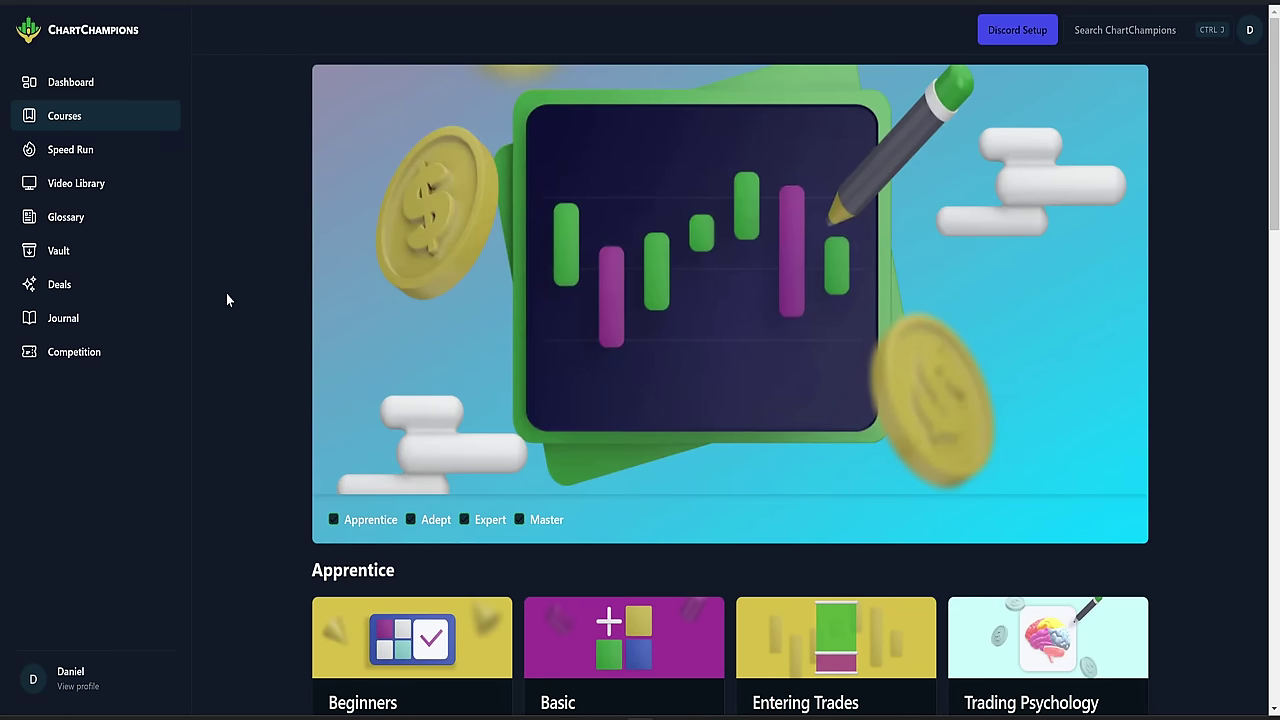
pyautogui.click(94, 81)
pyautogui.scroll(-4, 314, 340)
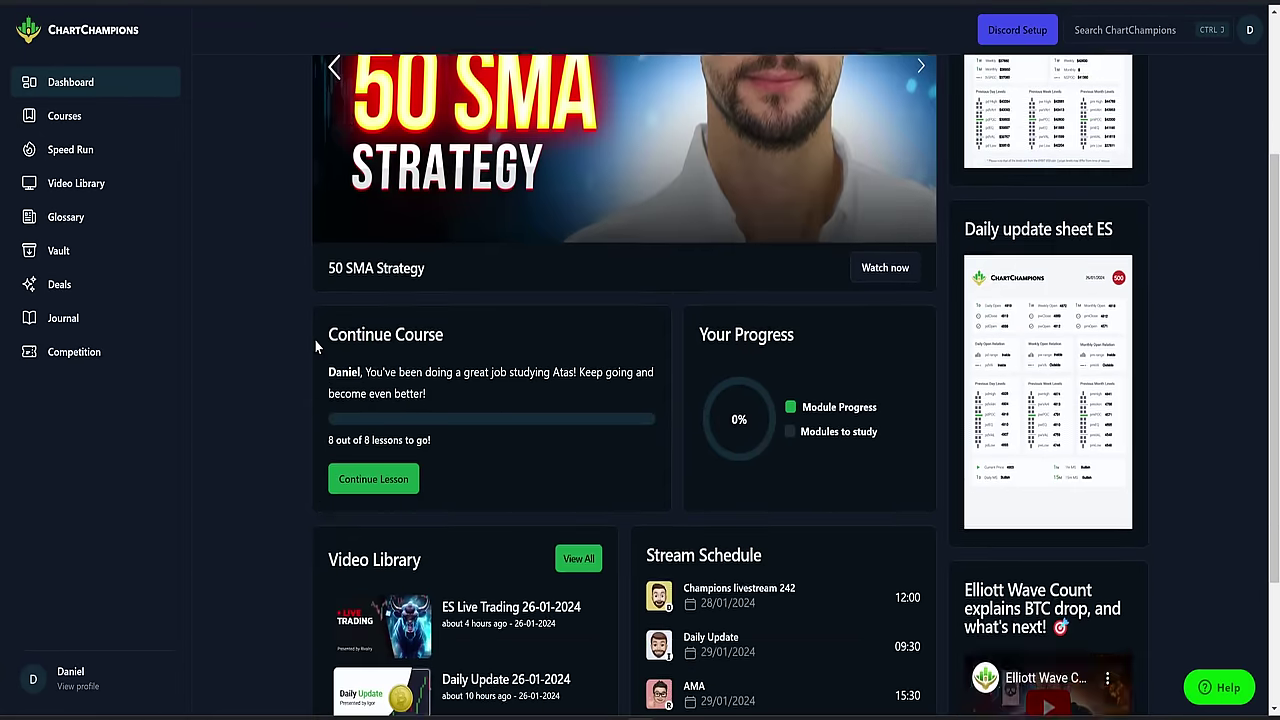
pyautogui.scroll(-3, 460, 580)
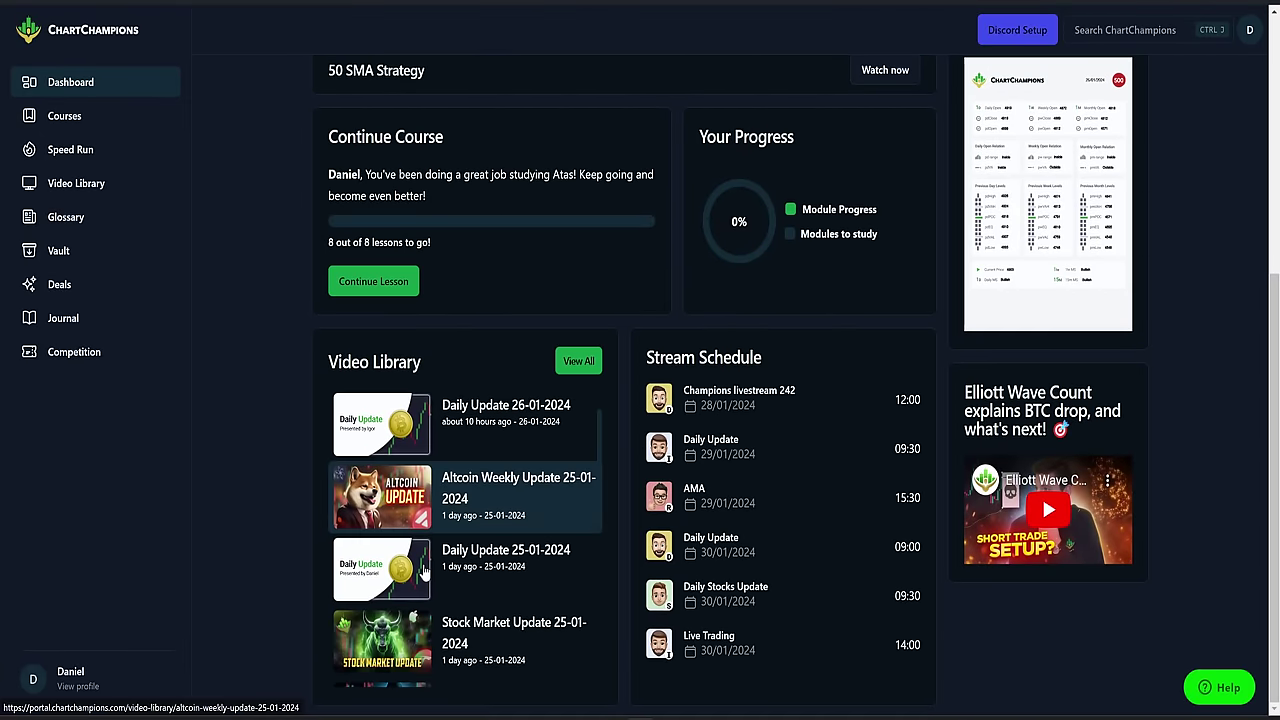
pyautogui.click(86, 188)
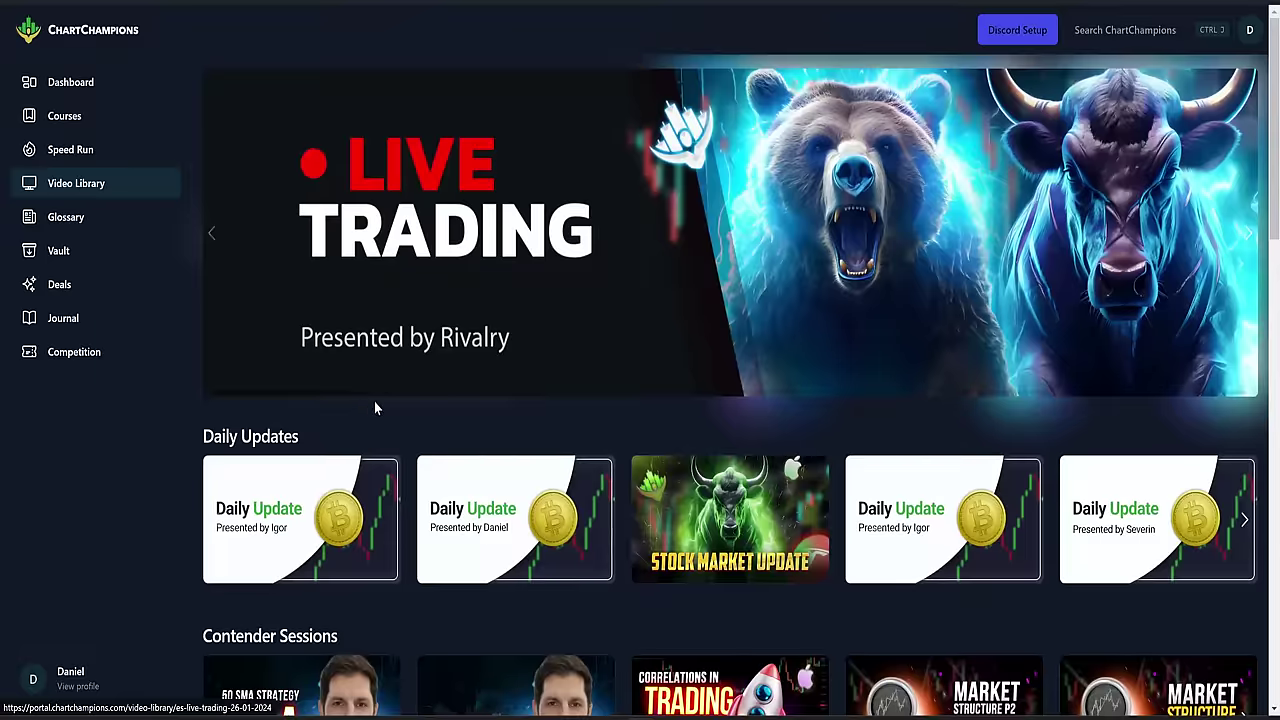
pyautogui.scroll(-5, 372, 405)
pyautogui.scroll(-2, 303, 415)
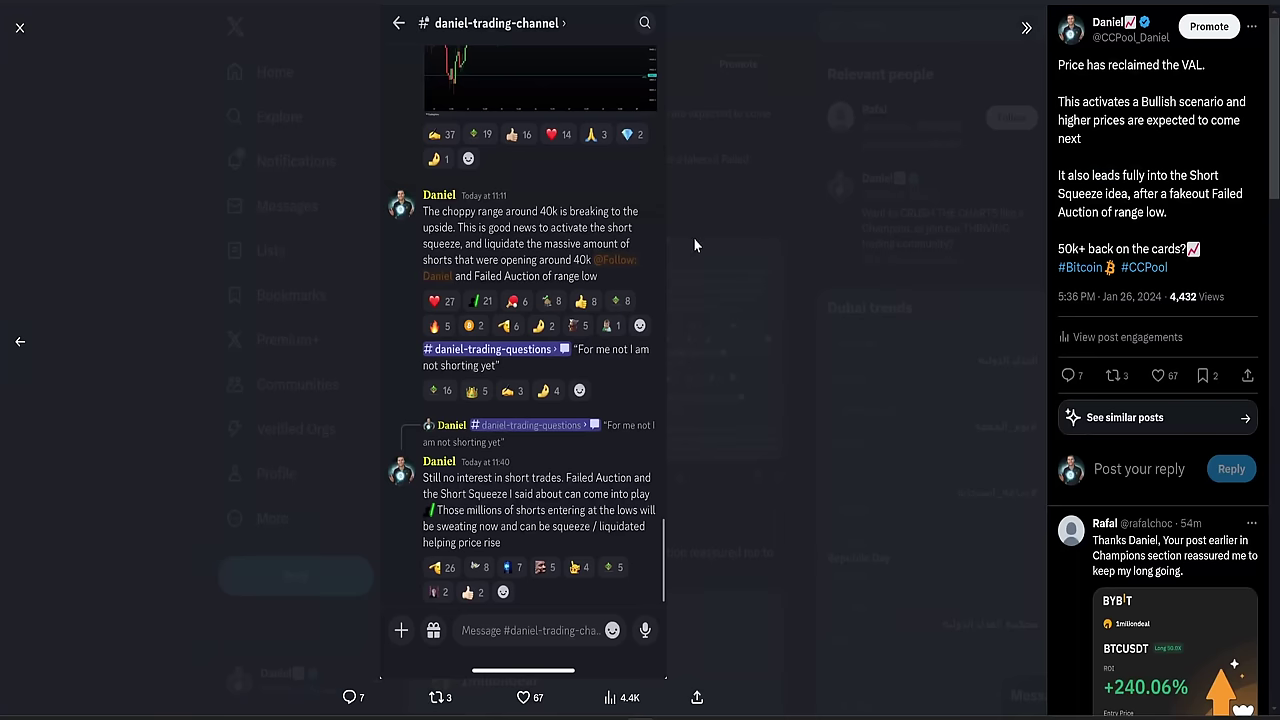
# Step back to the post's BTC Daily Plan Discord screenshot
pyautogui.press('Left')
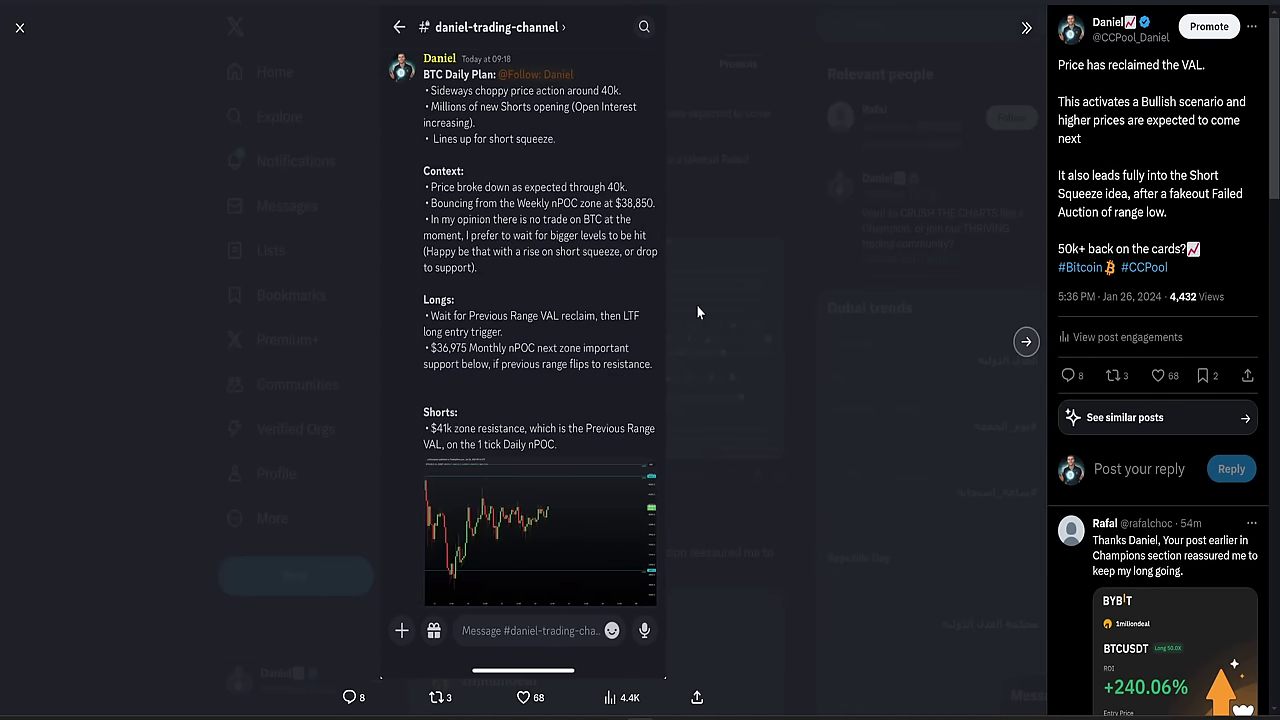